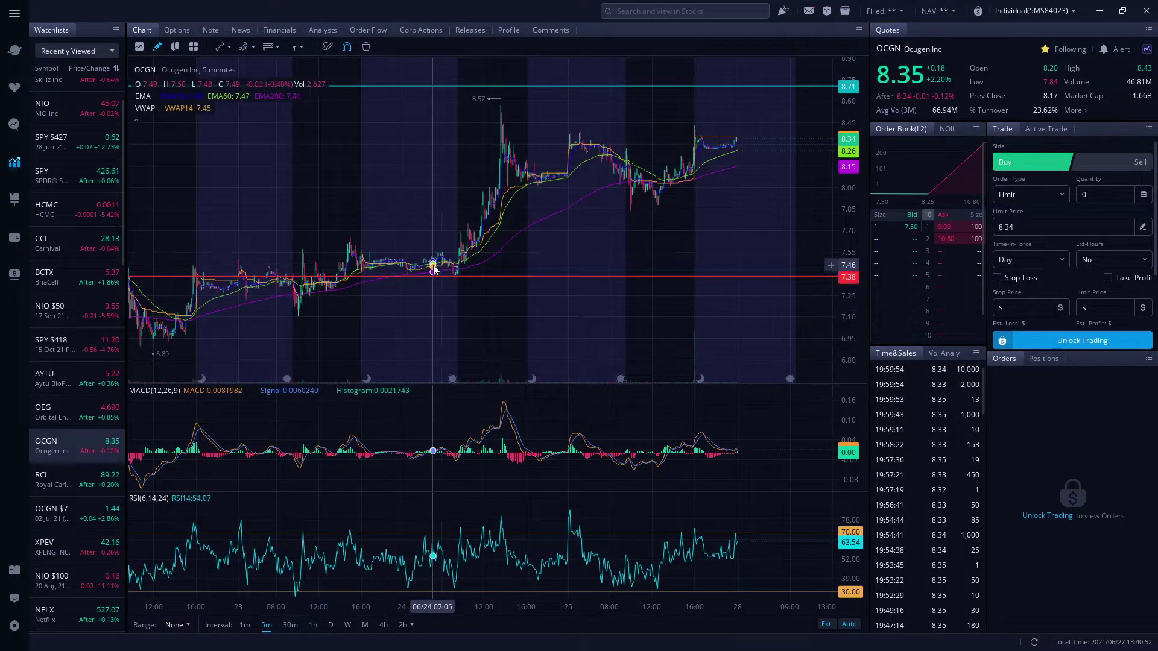
Place a red horizontal support line at 7.38 on the OCGN 5-minute chart
left_click(403, 277)
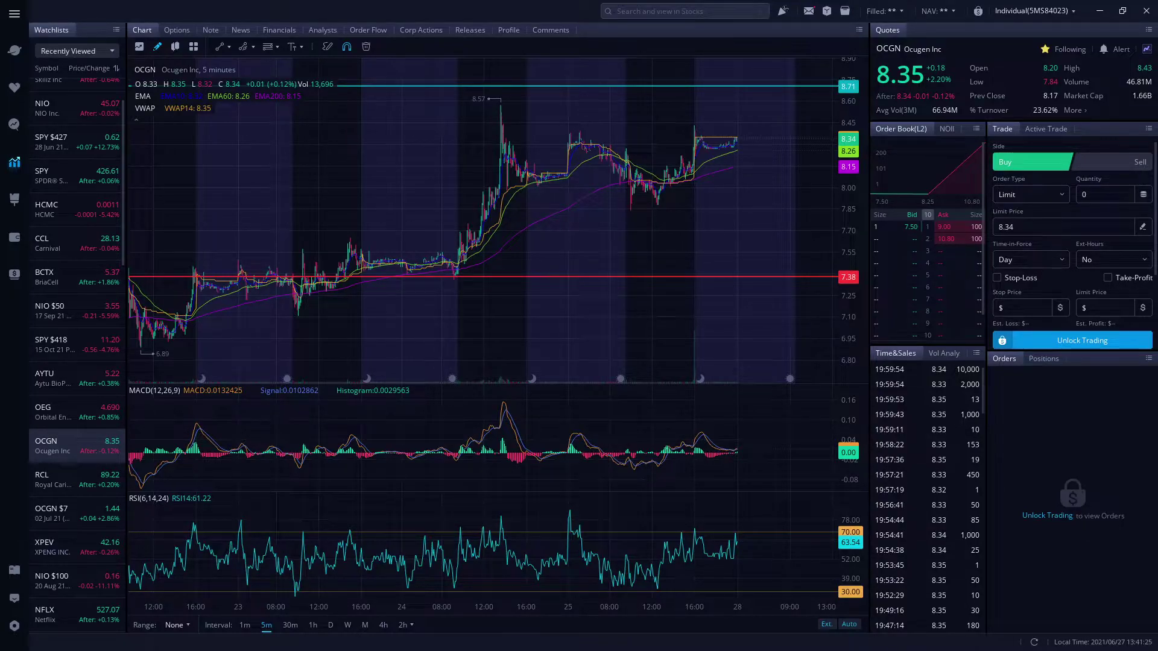
Move the press release capture over the chart and highlight both headline lines
key("alt+Tab")
left_click_drag(938, 78, 247, 63)
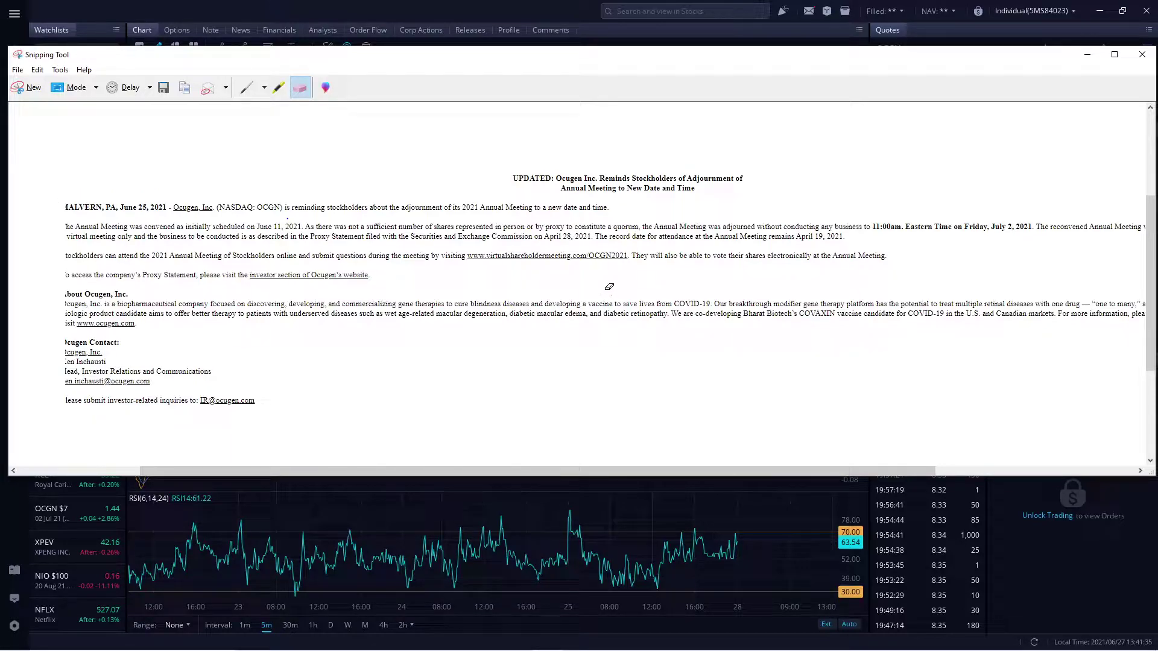
left_click(277, 93)
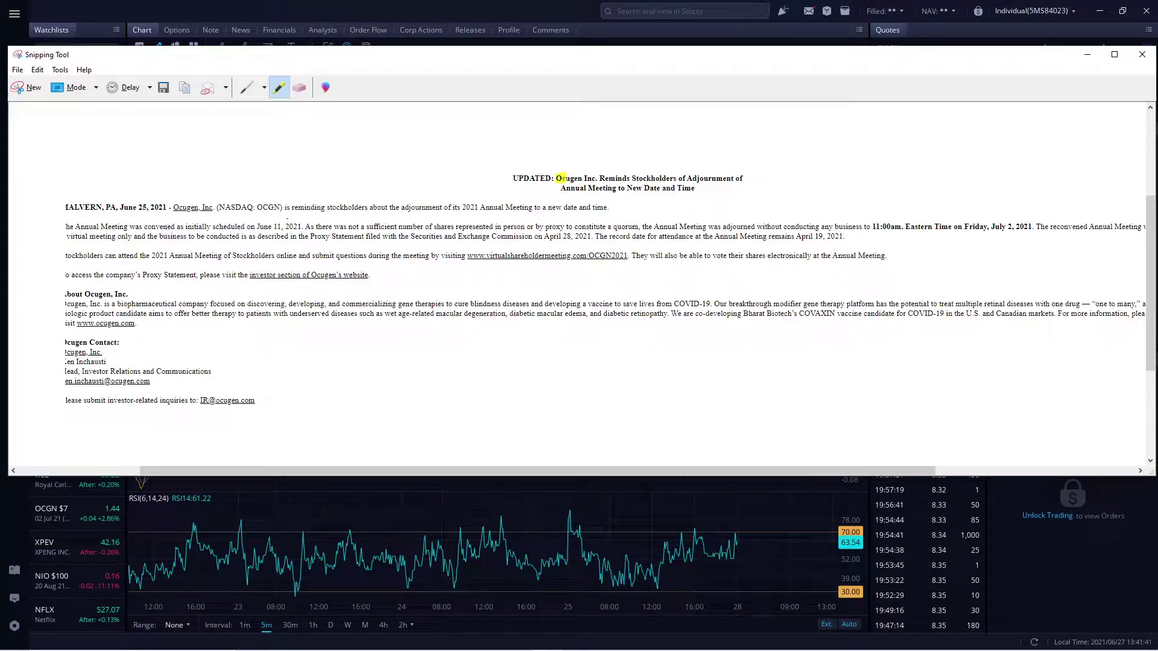
left_click_drag(611, 173, 654, 174)
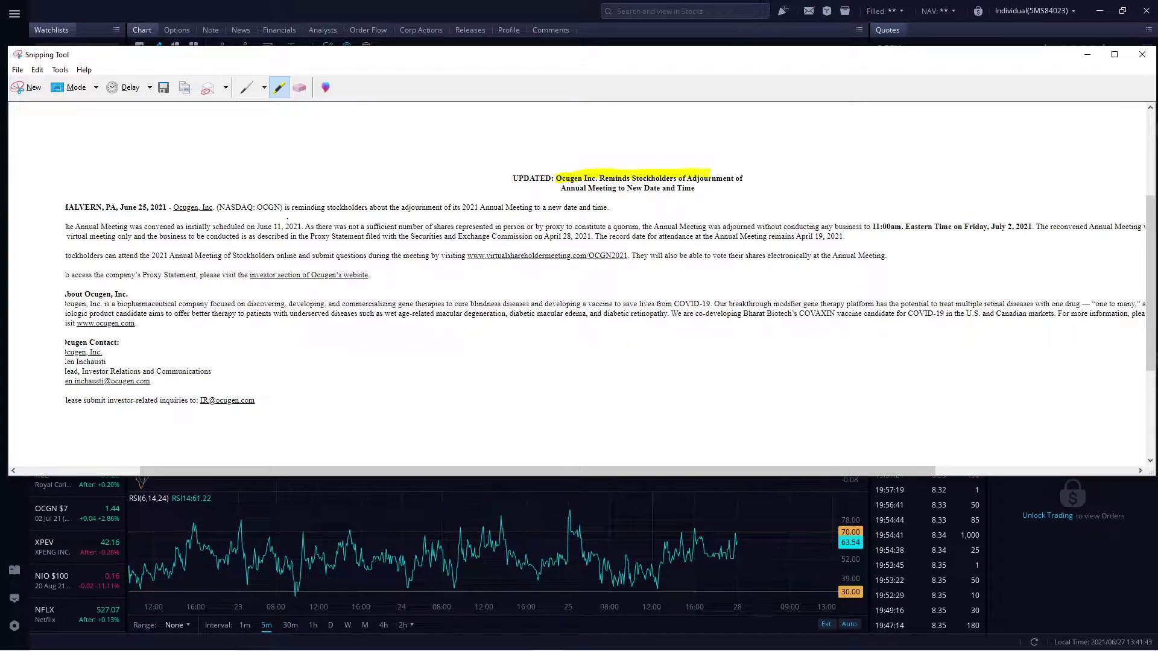
left_click_drag(583, 187, 654, 187)
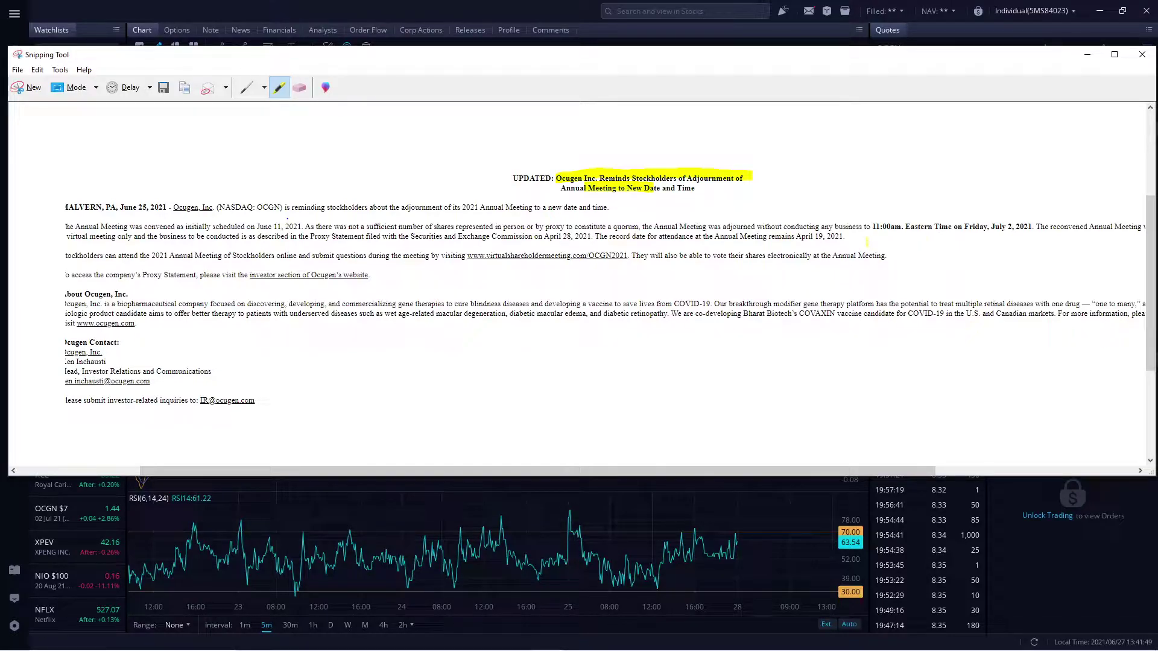
Highlight the July 2 11:00am meeting time and 'at the Annual Meeting'
left_click_drag(868, 235, 1007, 227)
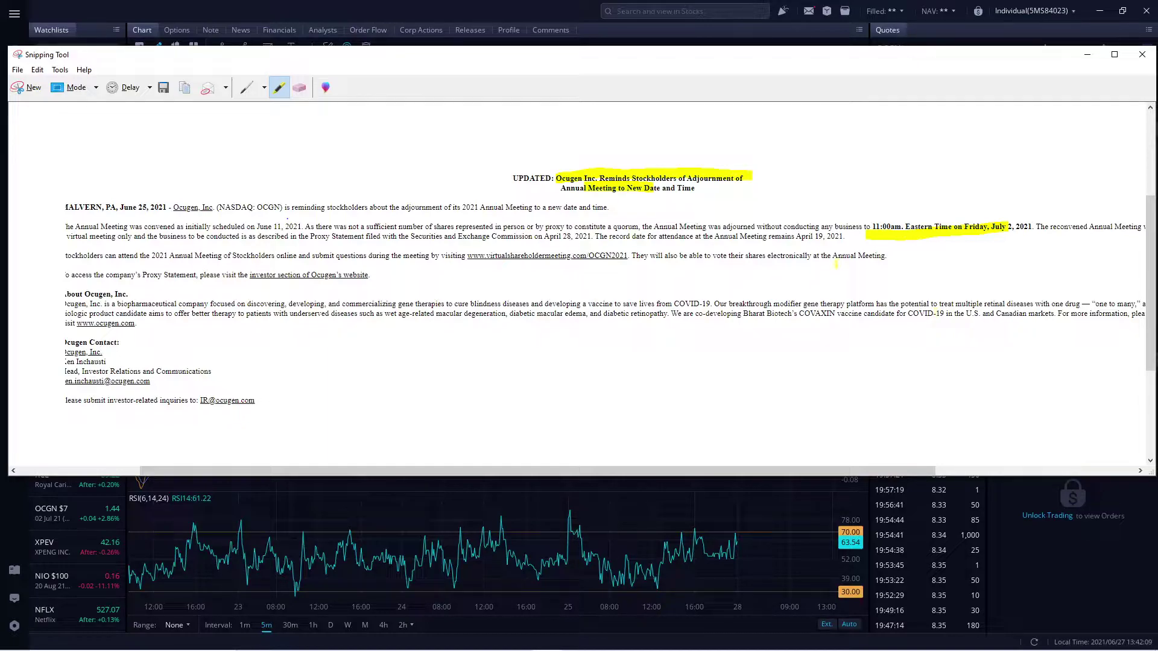
left_click_drag(817, 268, 884, 267)
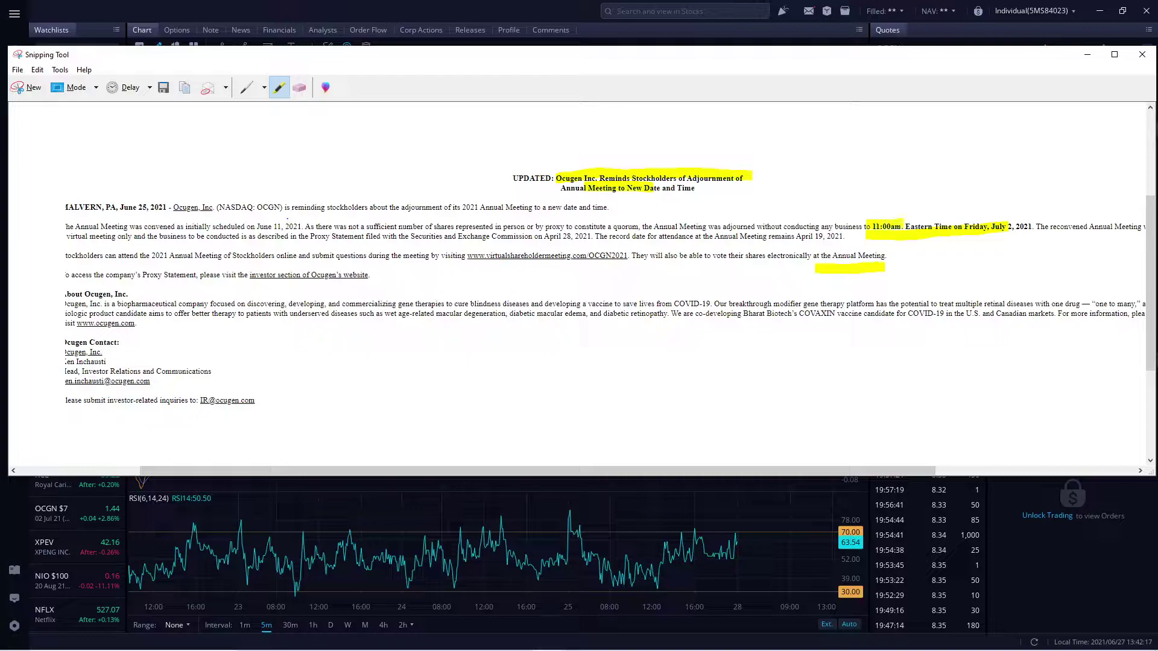
left_click_drag(905, 224, 966, 216)
Minimize the press release capture and set the chart range to YTD daily candles
left_click(1089, 54)
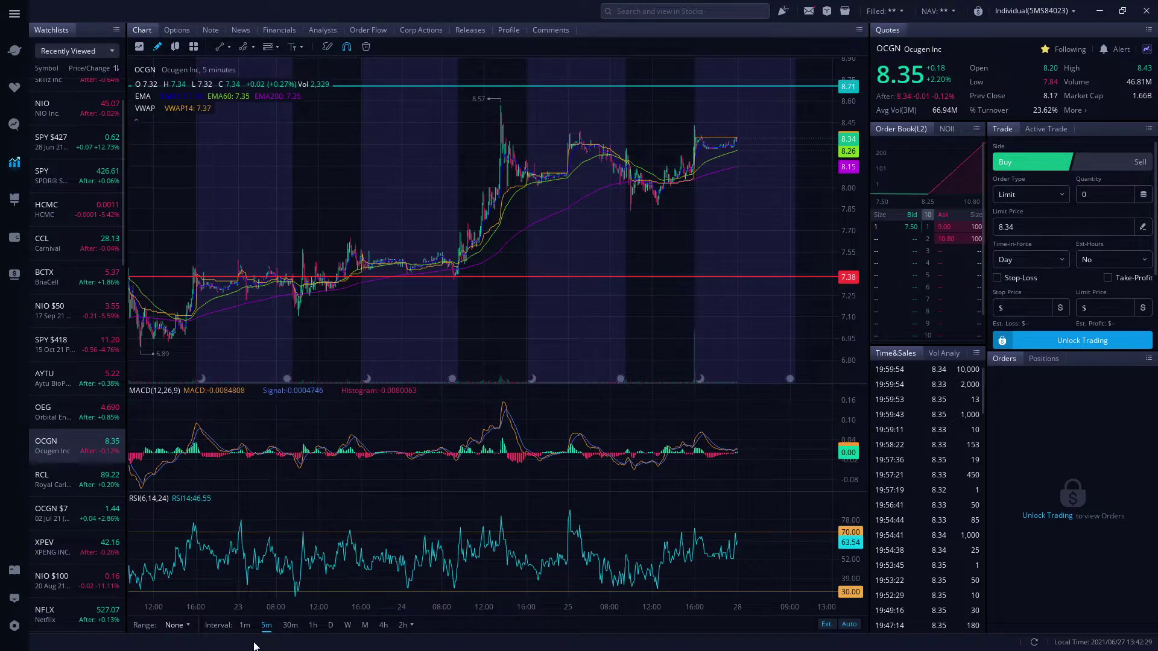
left_click(189, 626)
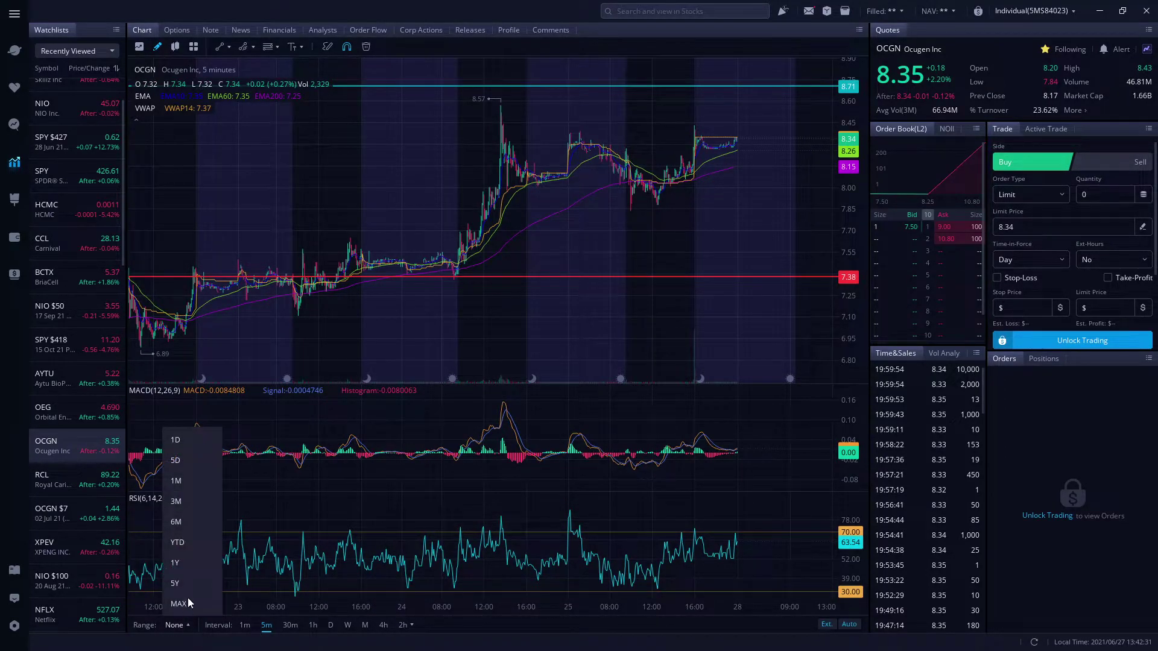
left_click(192, 552)
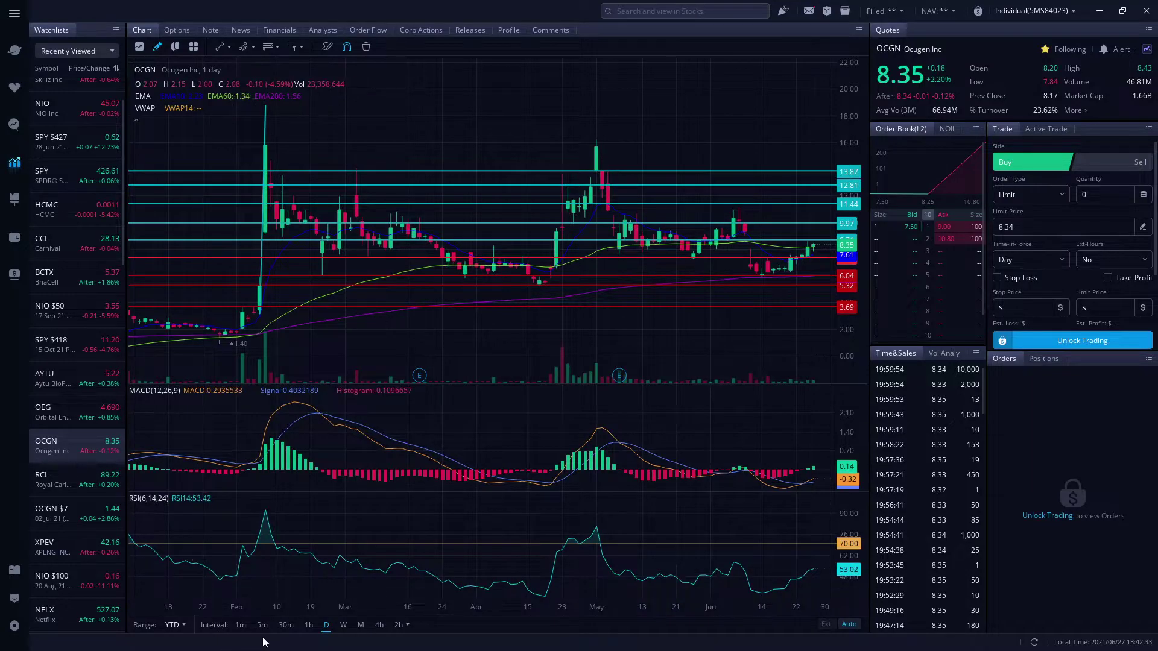
Pan and zoom the daily chart to frame late April through early August
left_click_drag(692, 335, 615, 341)
scroll(630, 340, "up", 4)
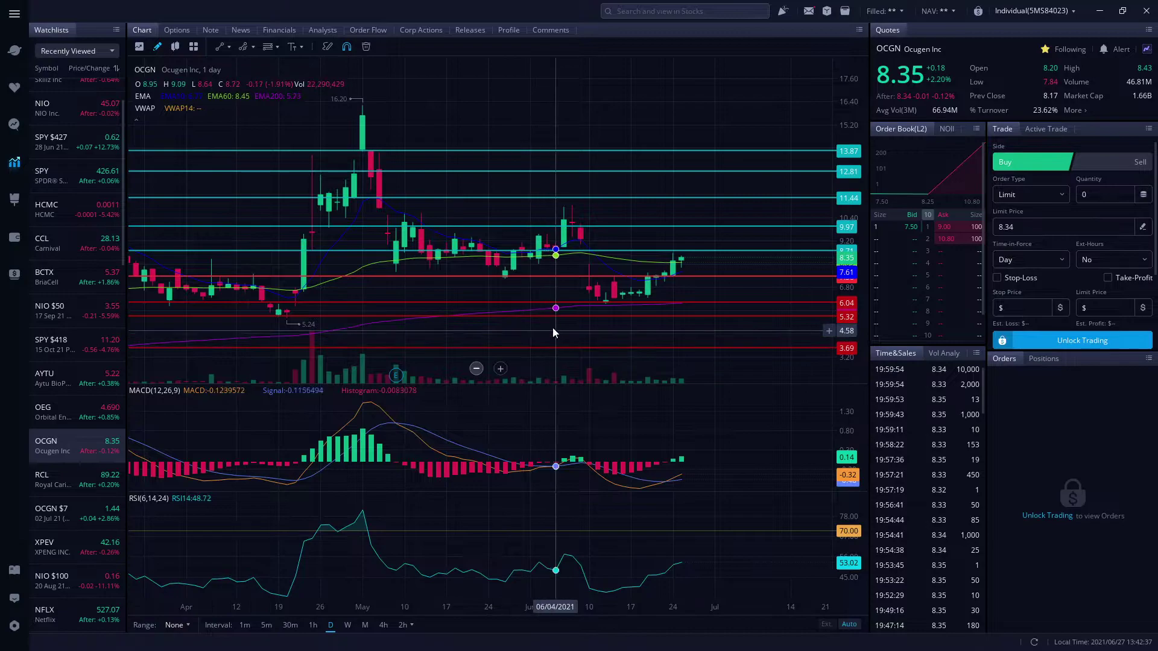
scroll(666, 319, "up", 2)
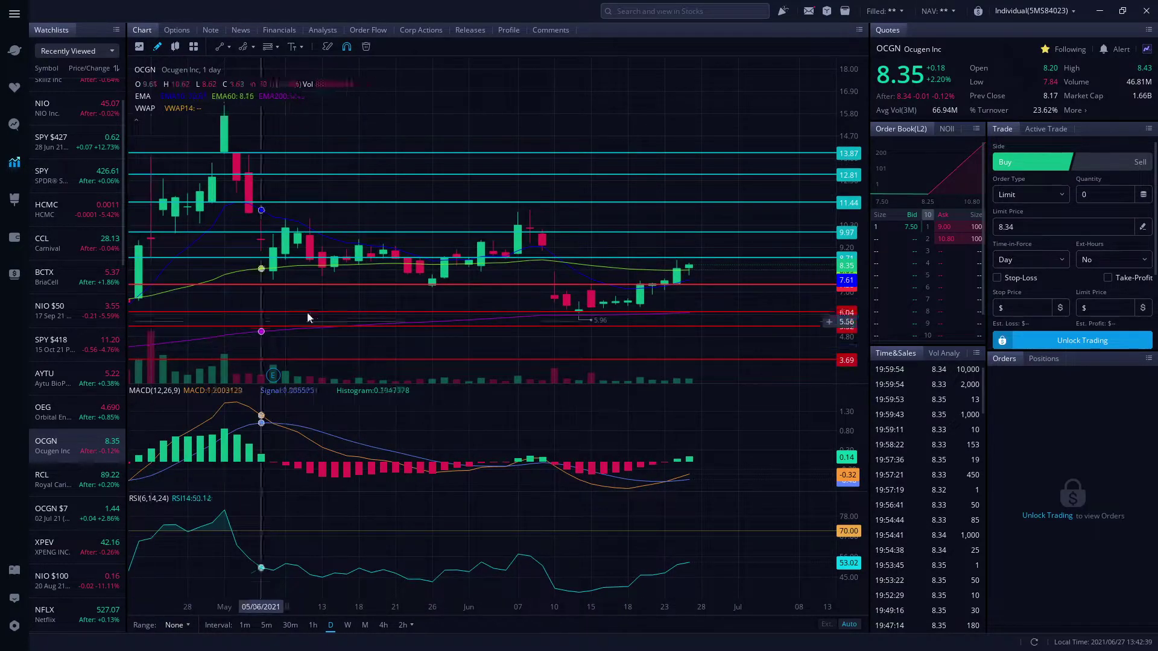
scroll(357, 275, "down", 3)
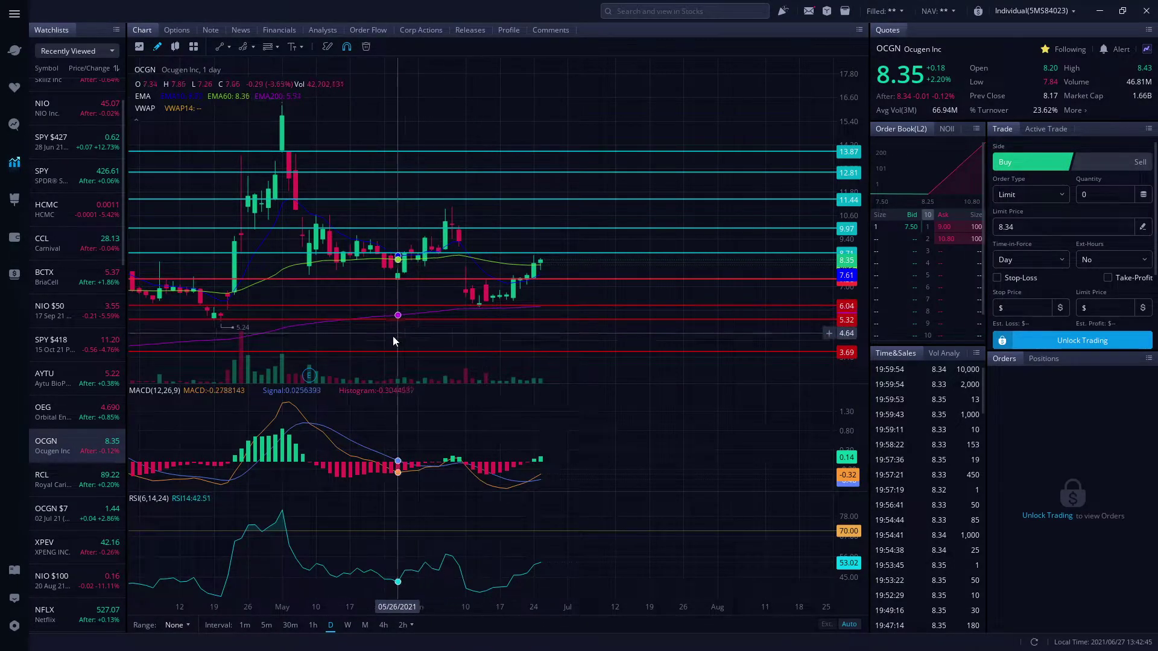
scroll(503, 325, "up", 3)
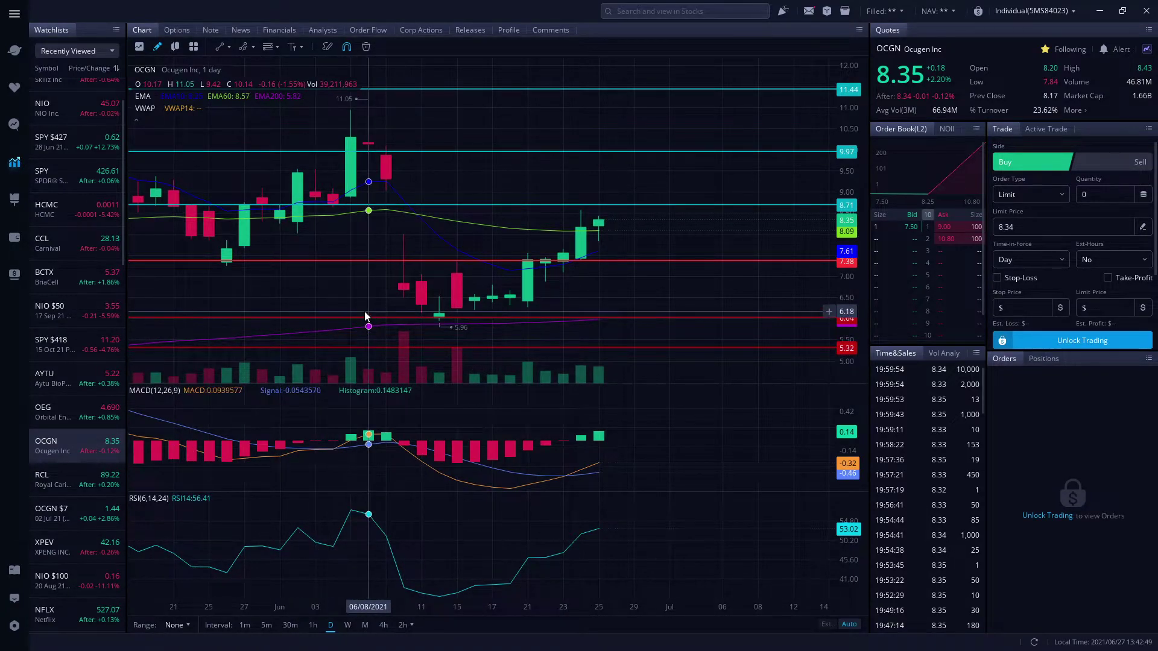
scroll(555, 332, "down", 4)
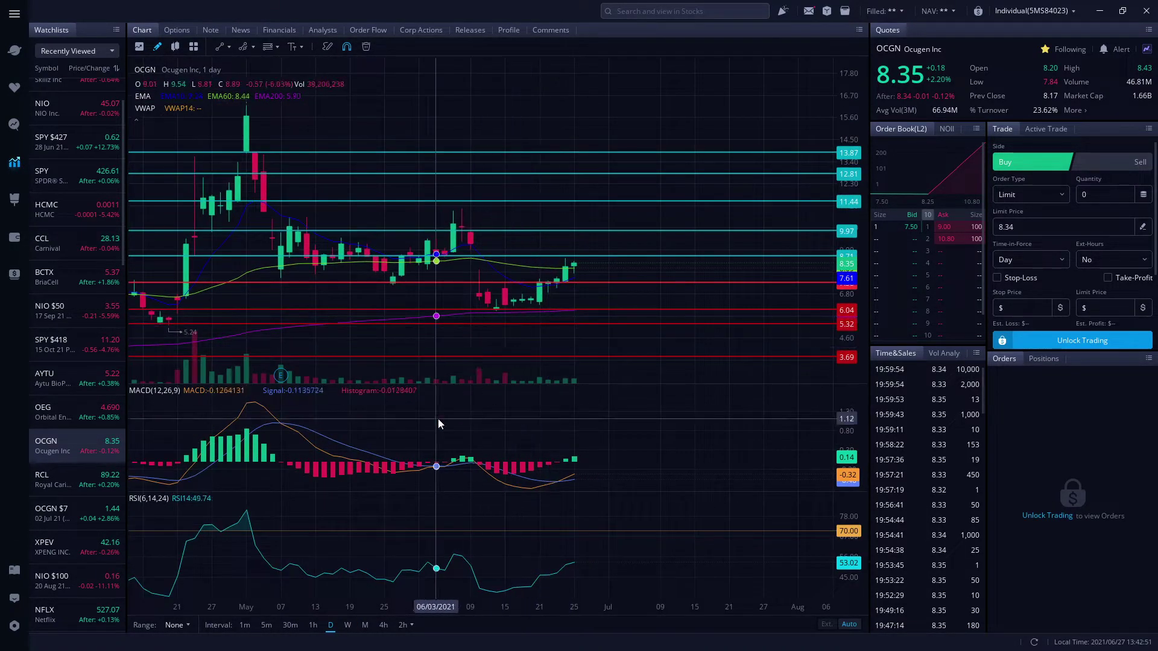
Delete the red 6.04 line and add a horizontal line at the June low
left_click(422, 310)
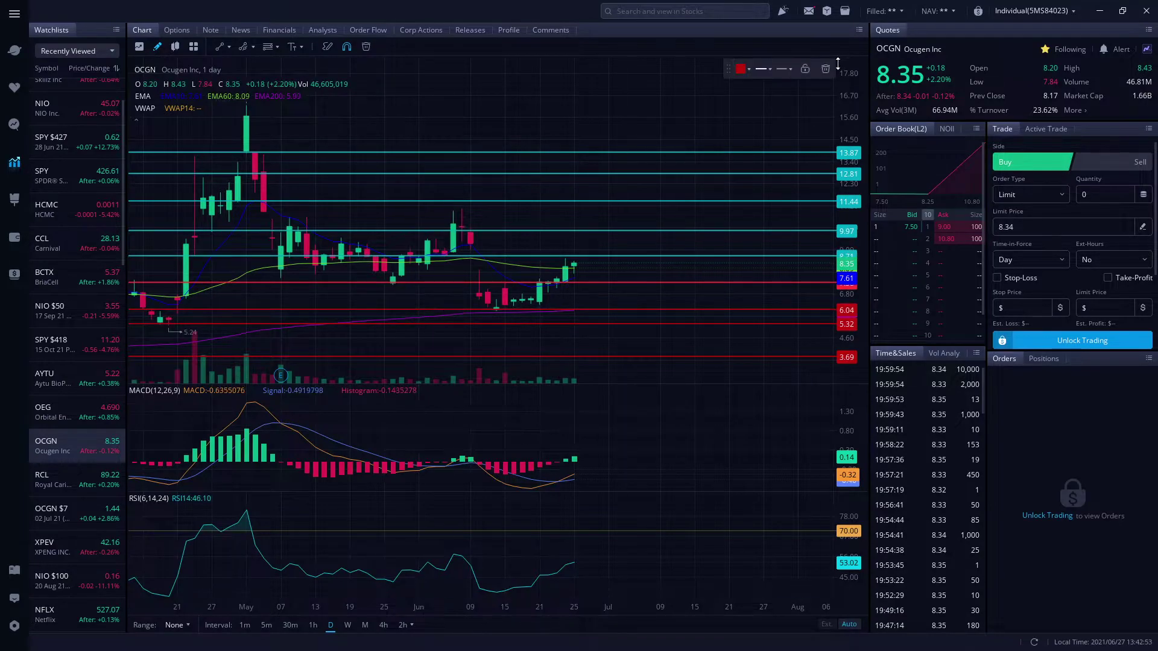
left_click(823, 70)
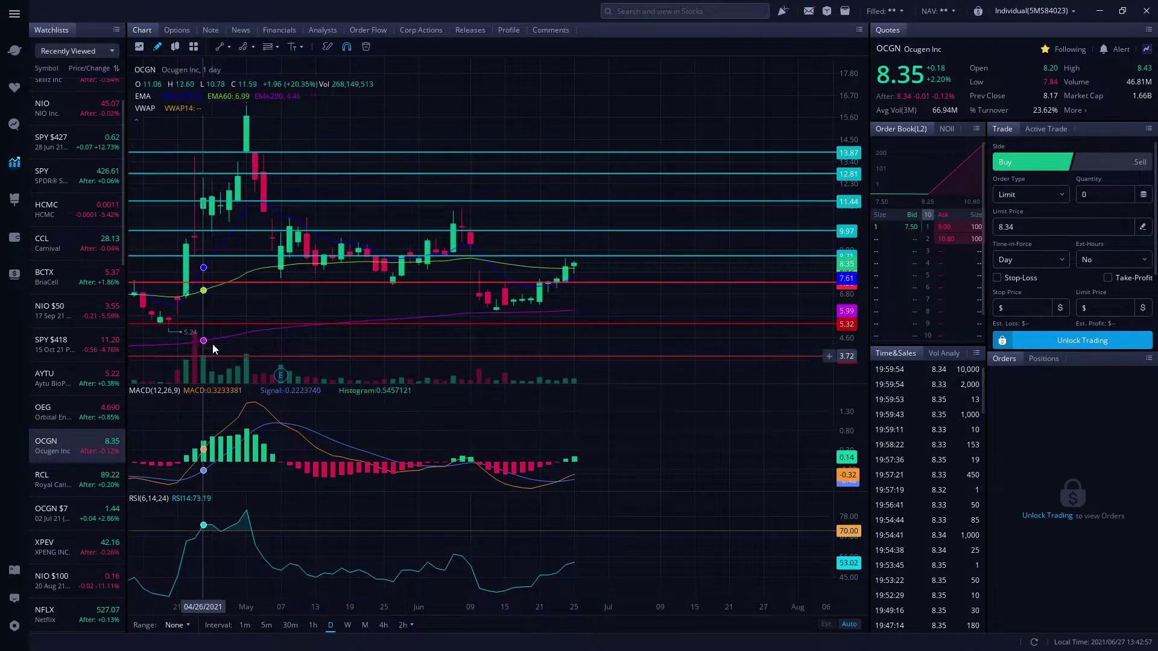
scroll(245, 313, "down", 2)
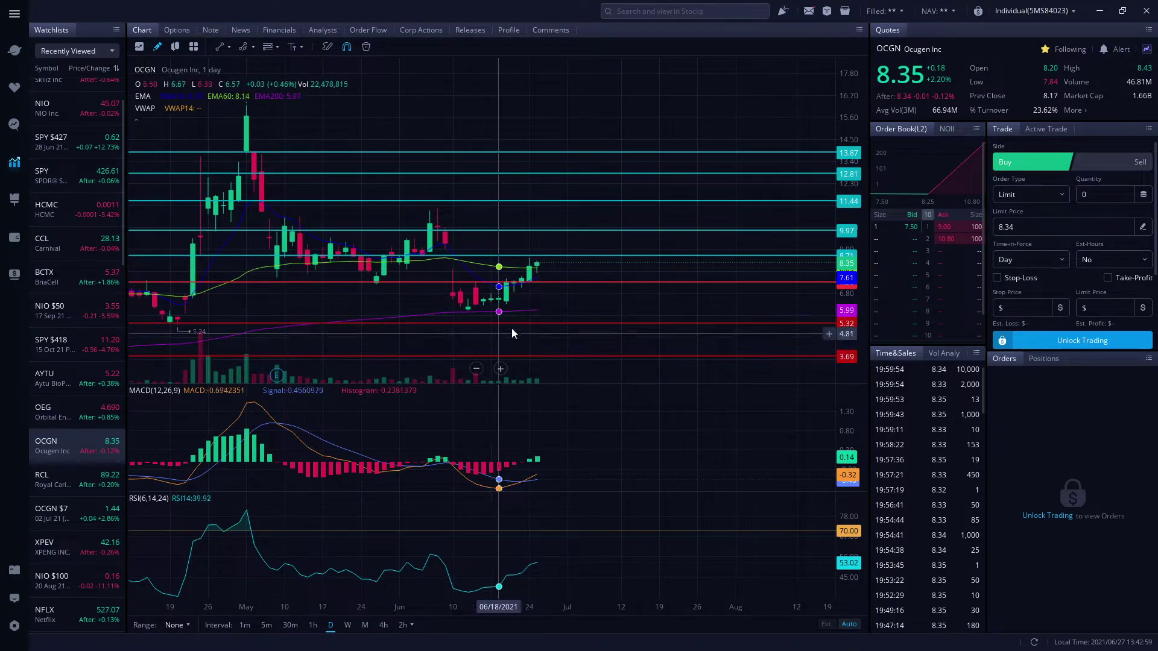
scroll(540, 311, "up", 3)
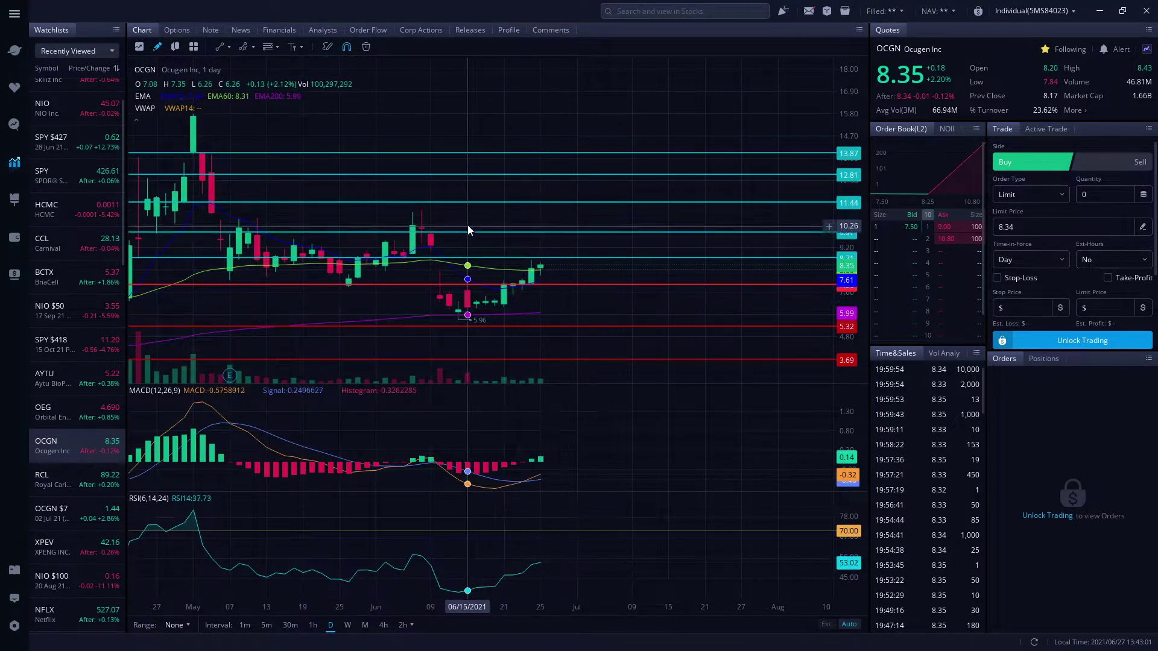
left_click(229, 46)
left_click(252, 95)
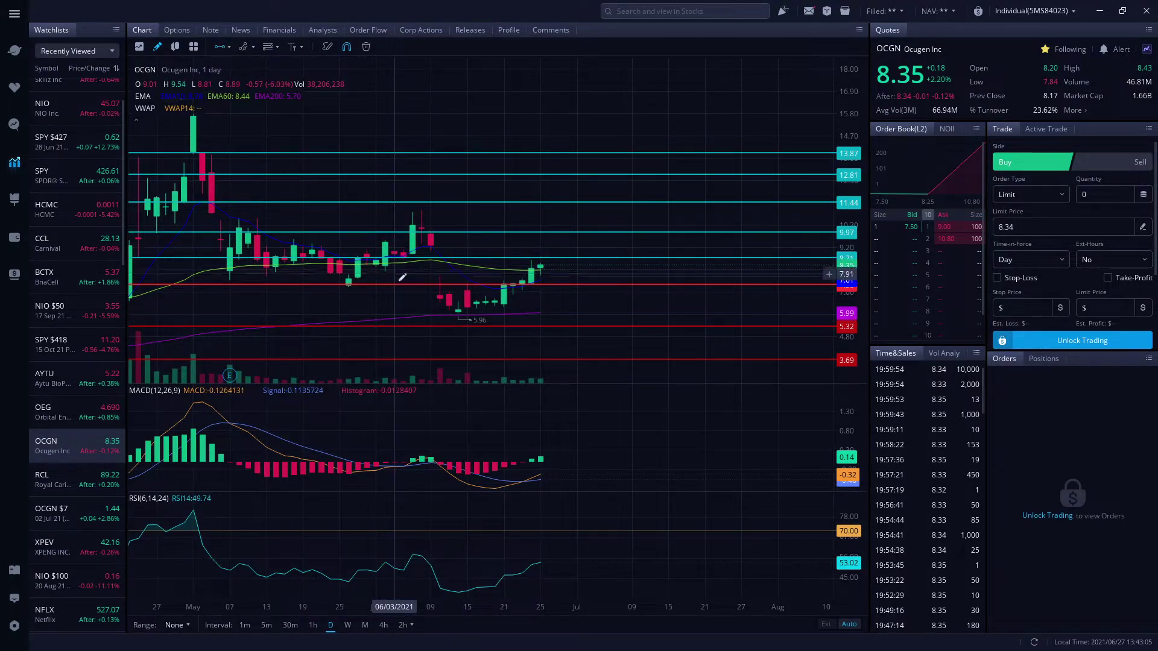
left_click(457, 323)
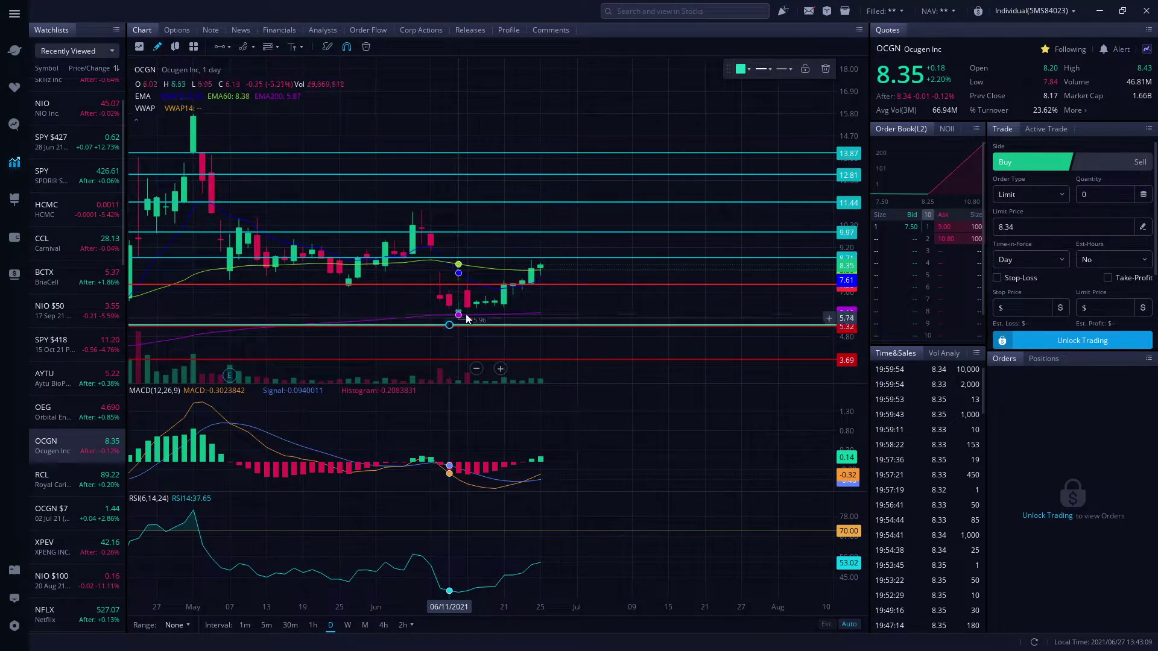
key("Escape")
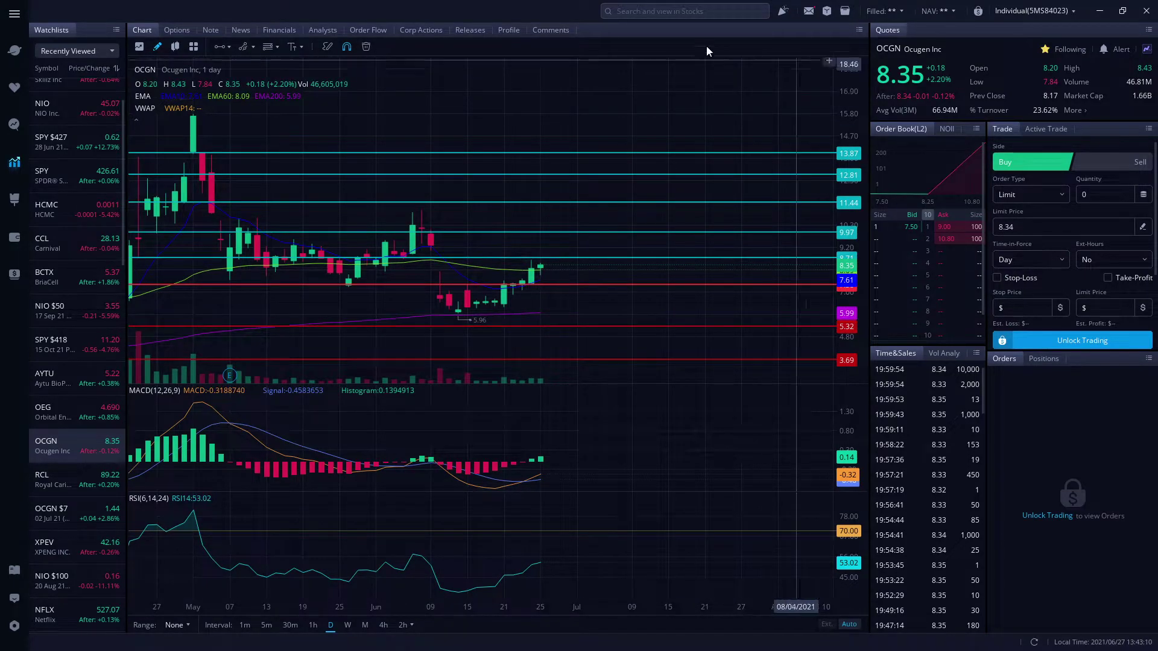
Draw a rising trendline from the mid-June 5.96 low up to about 8.62
left_click(230, 47)
left_click(245, 93)
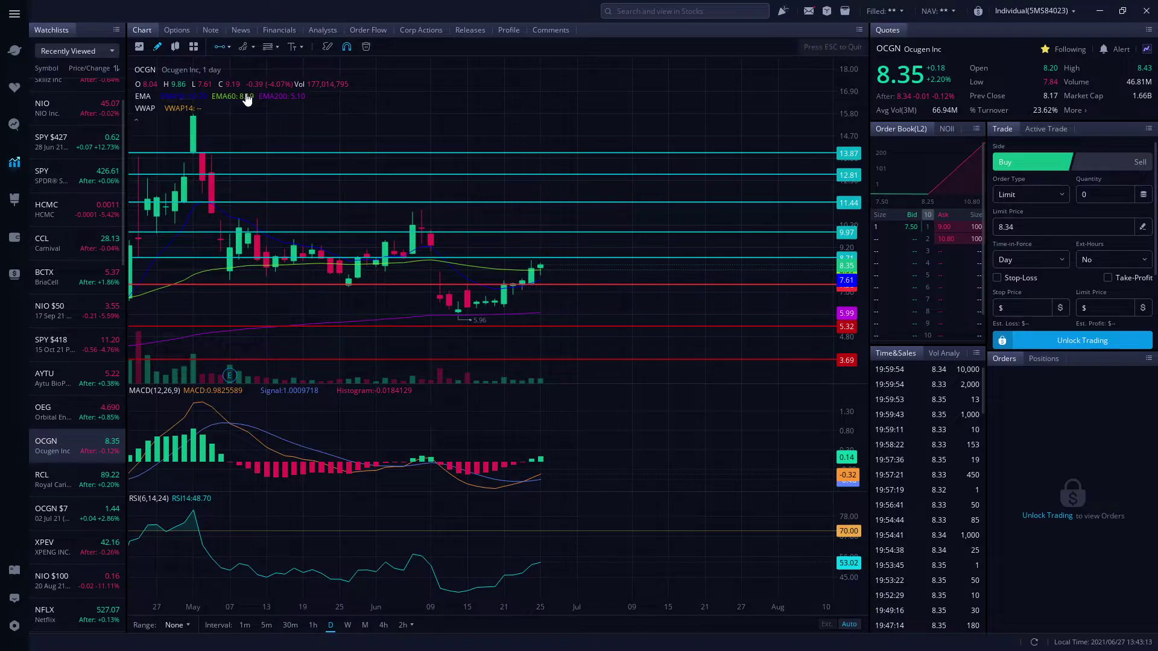
left_click(230, 47)
left_click(232, 69)
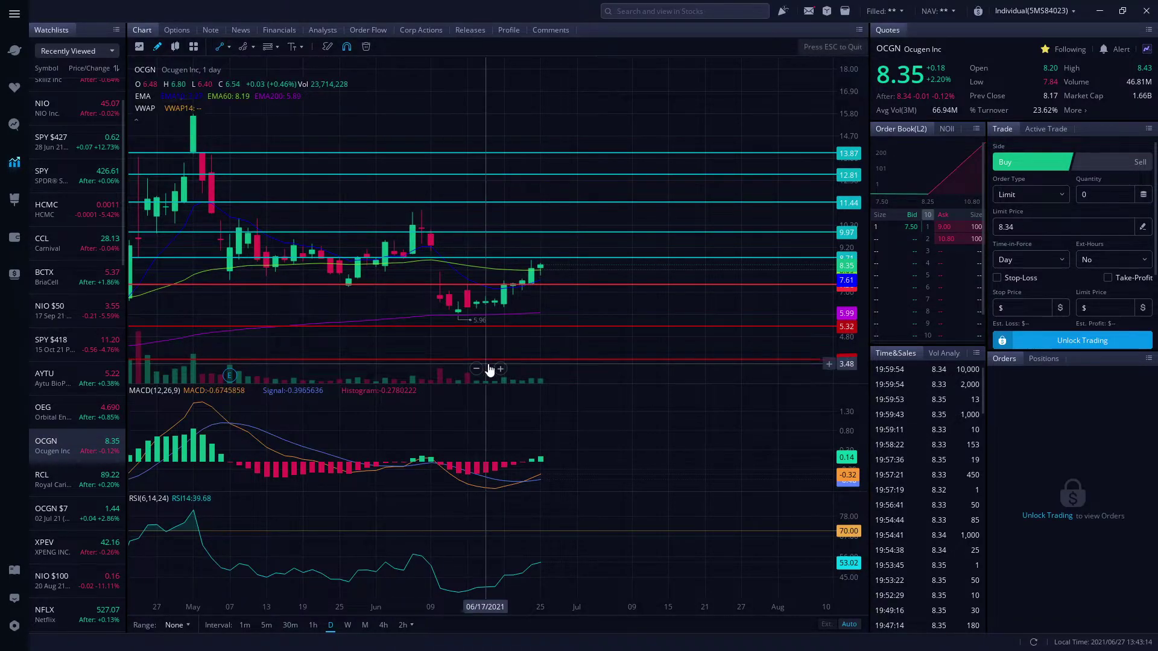
left_click(460, 323)
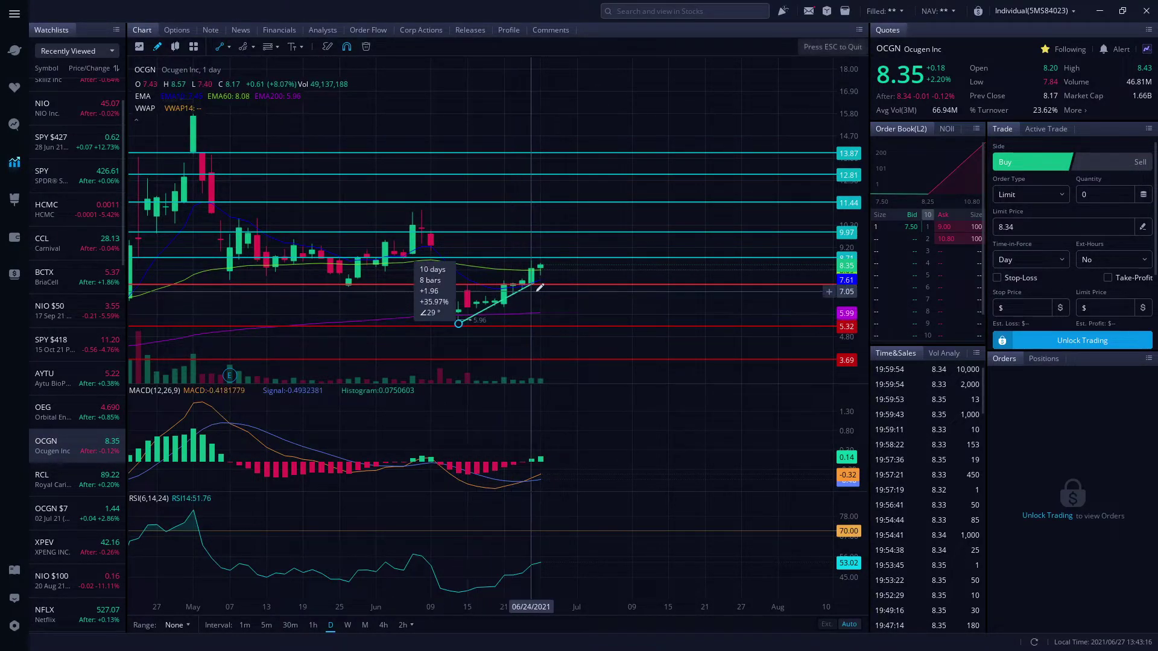
left_click(595, 259)
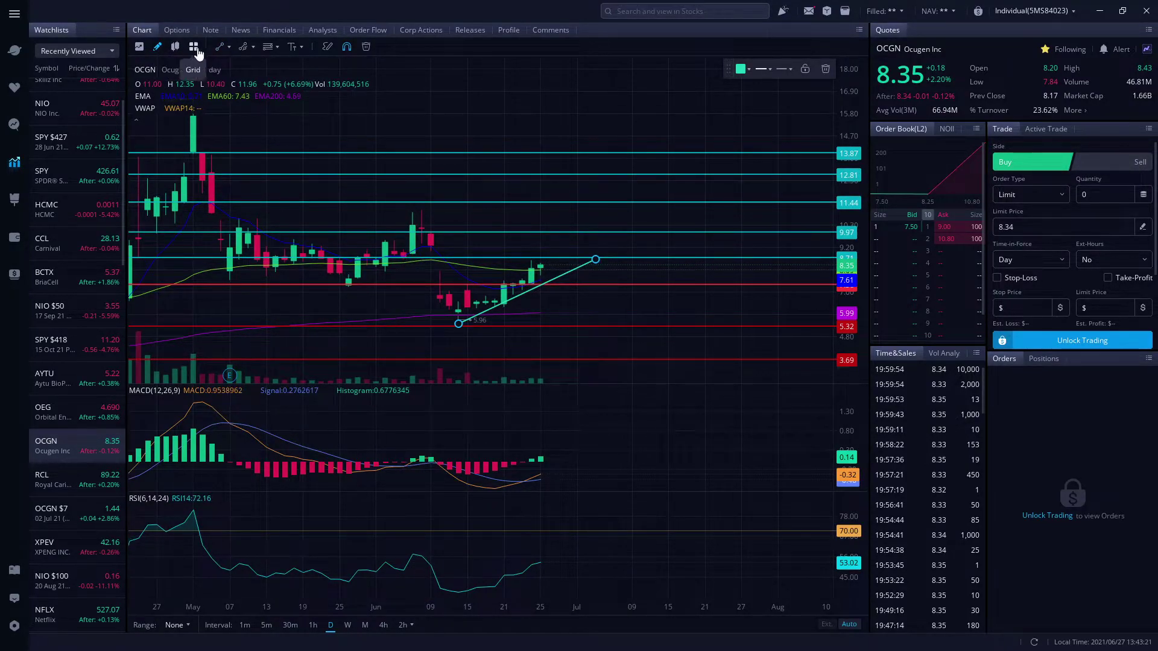
scroll(258, 141, "down", 4)
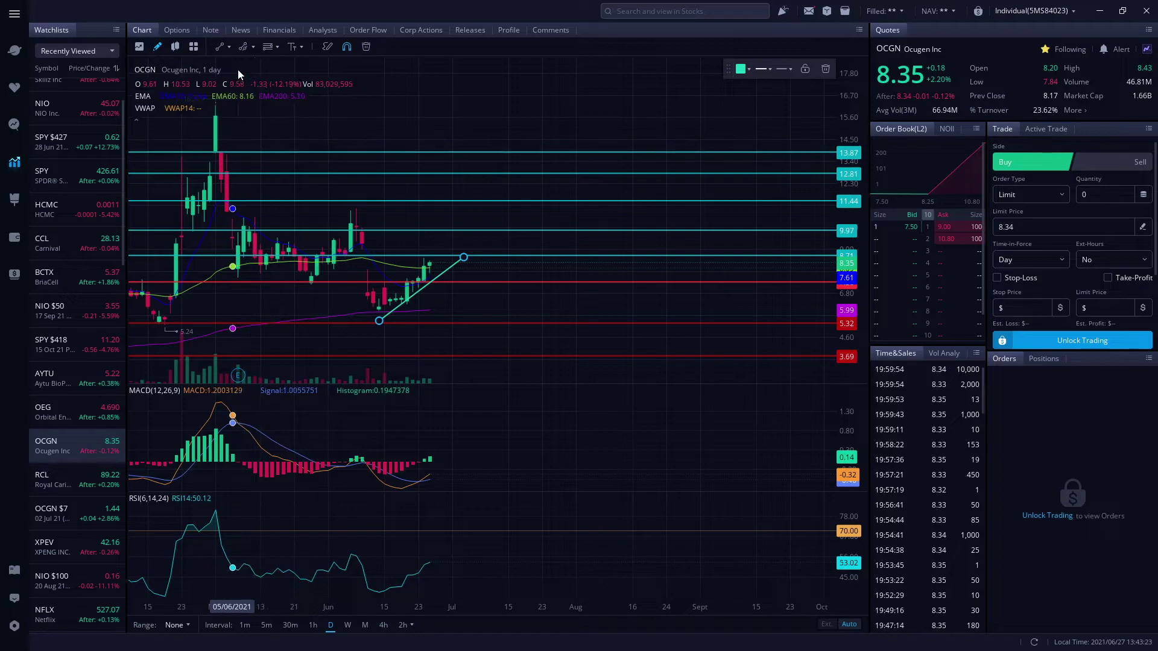
Start a trendline at the early-June candle high and shift the chart view slightly
left_click(220, 46)
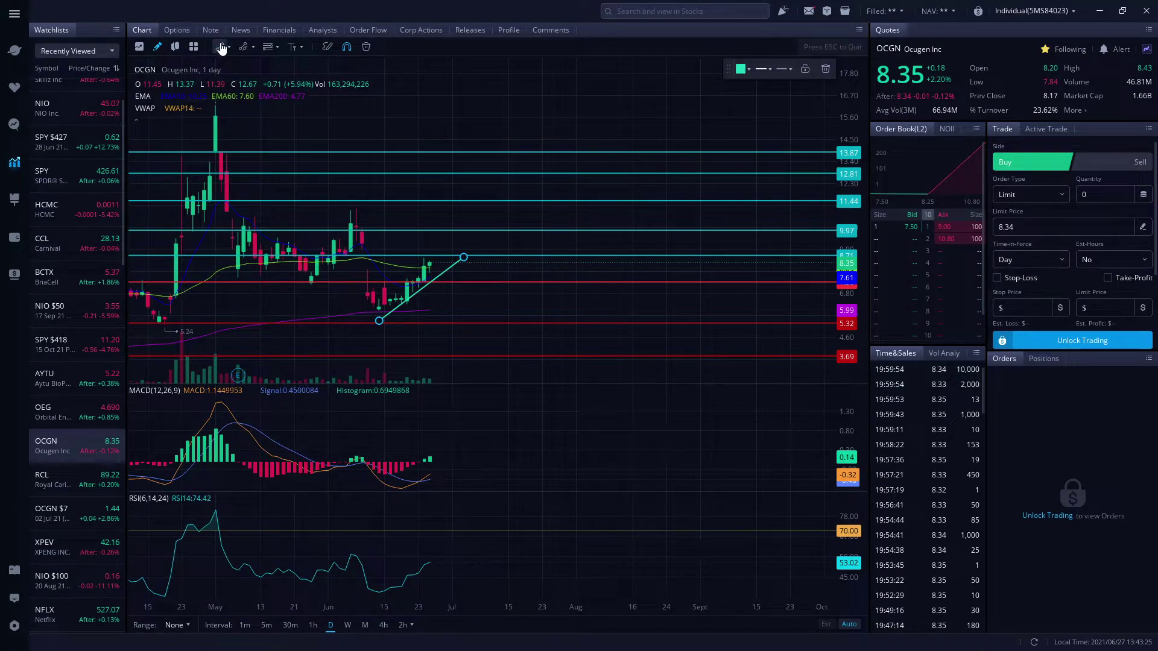
left_click(351, 211)
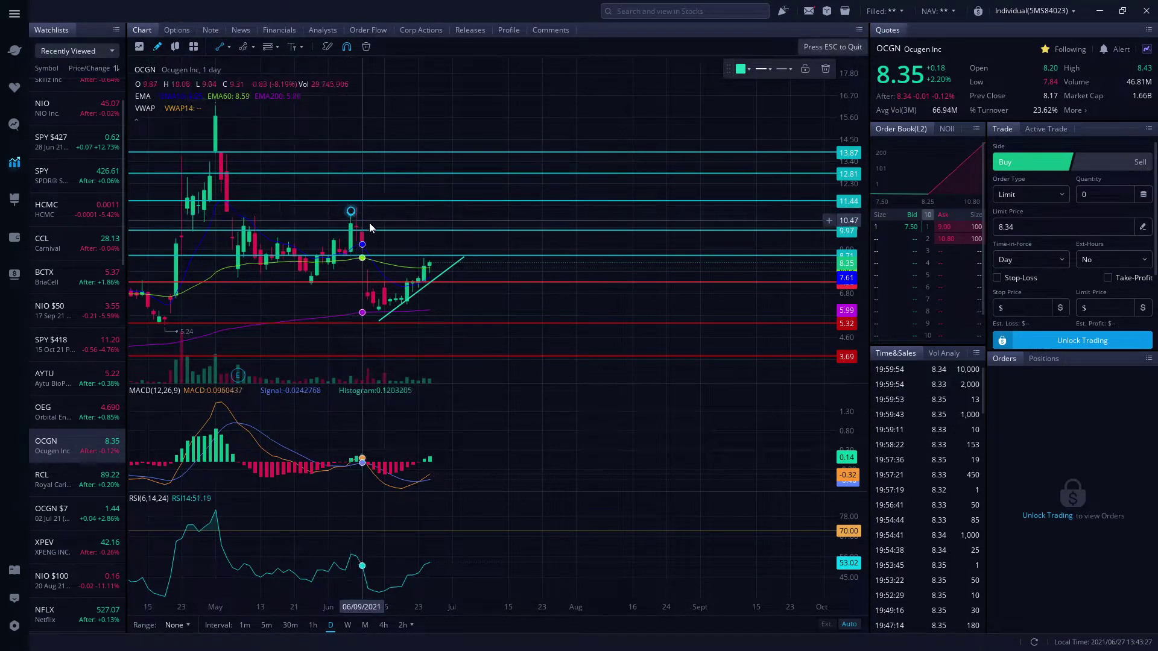
left_click_drag(353, 205, 383, 204)
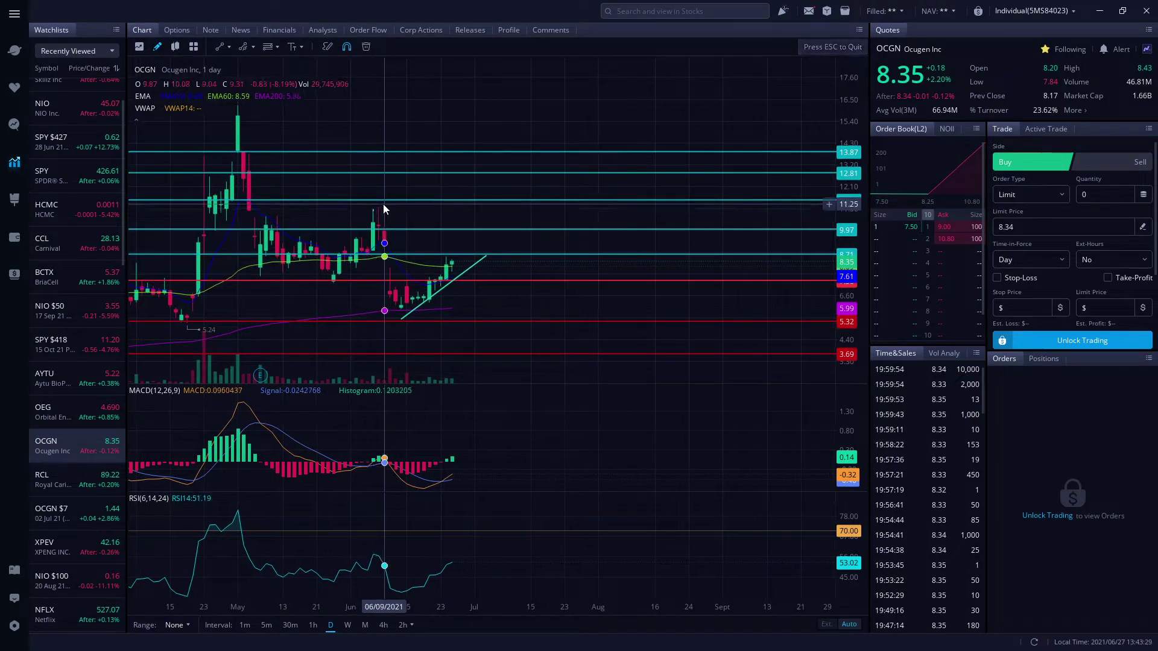
scroll(379, 208, "up", 2)
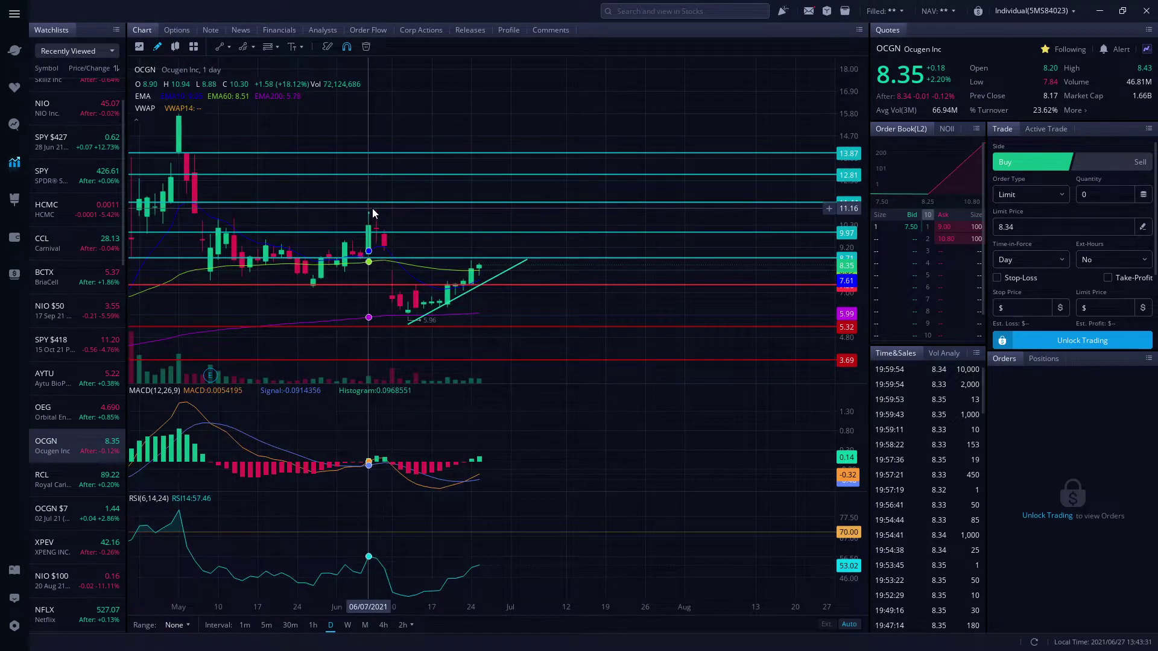
Draw a falling trendline from the early-June high down to where the rising line ends
left_click(220, 46)
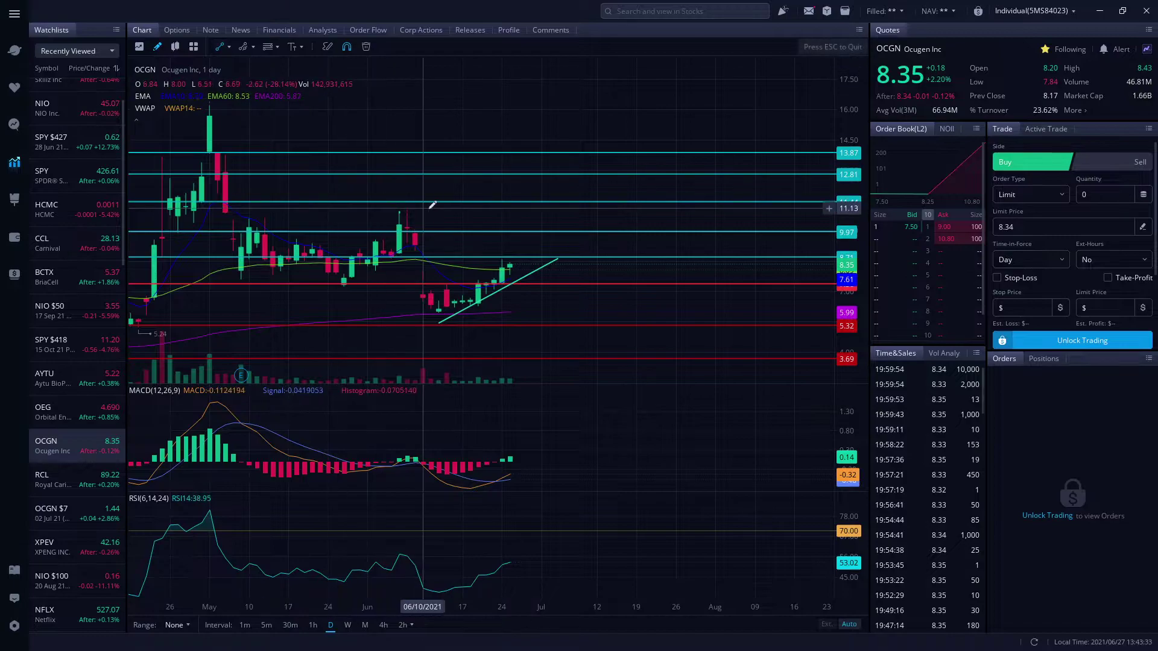
left_click(400, 206)
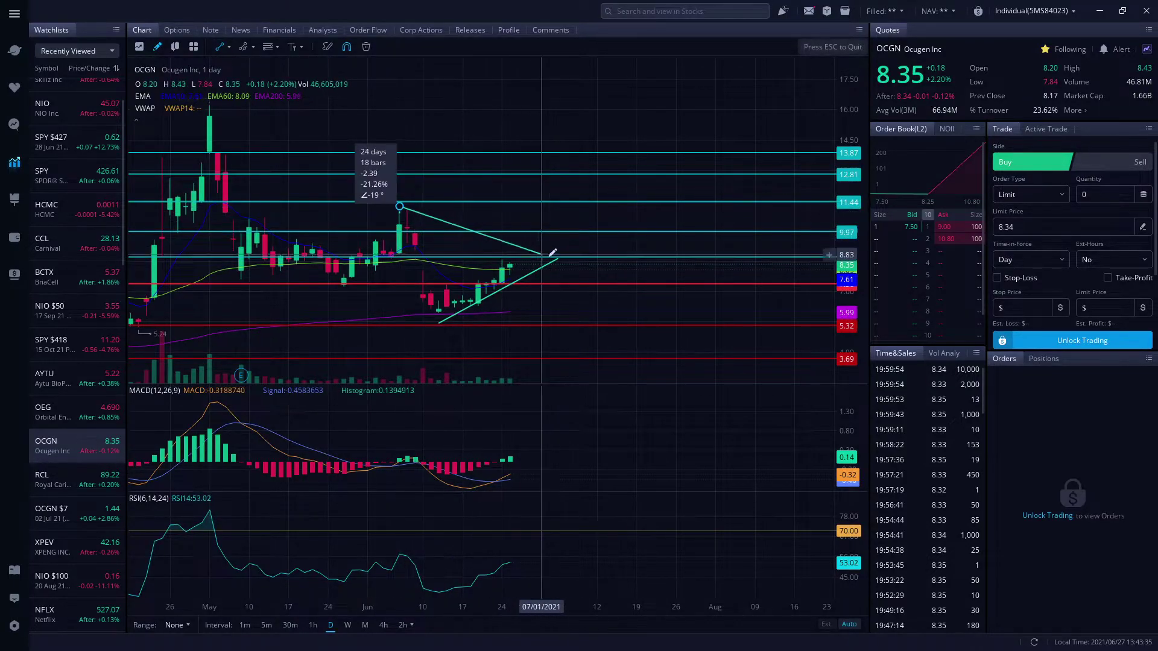
left_click(556, 258)
scroll(564, 344, "up", 3)
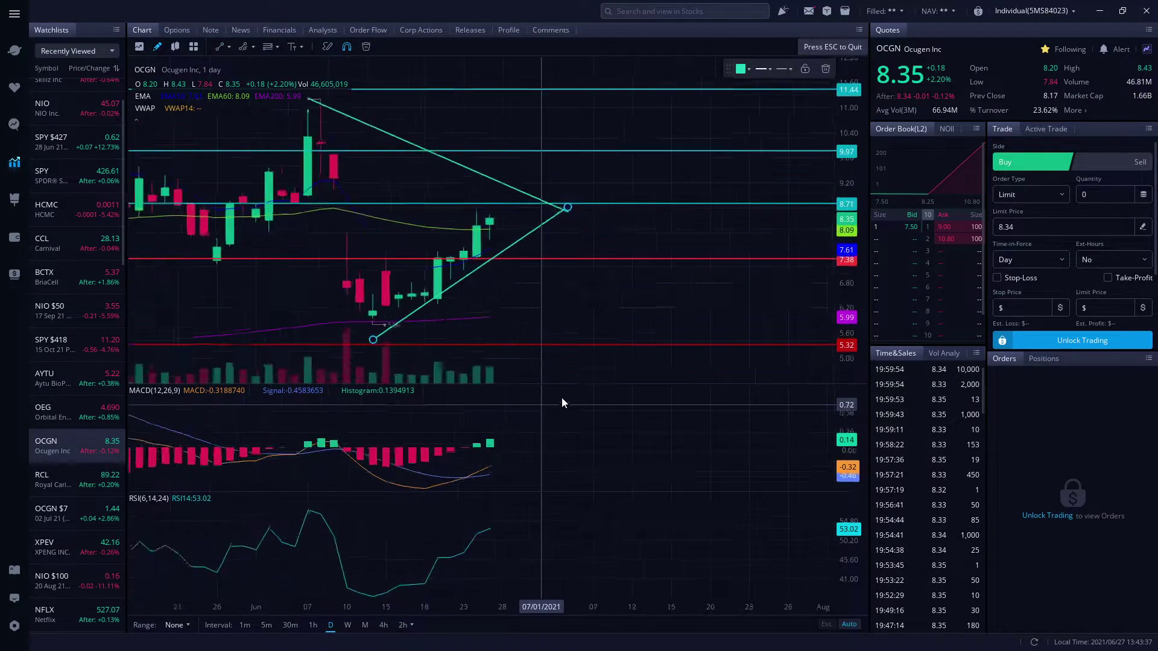
scroll(477, 320, "down", 5)
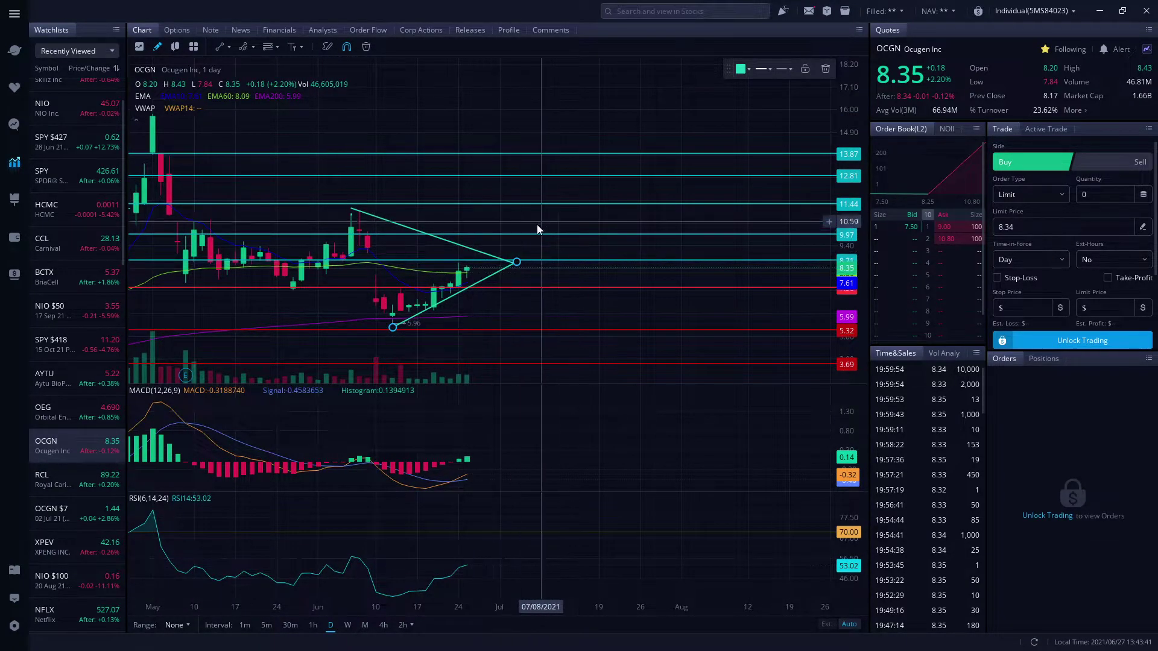
scroll(455, 329, "up", 3)
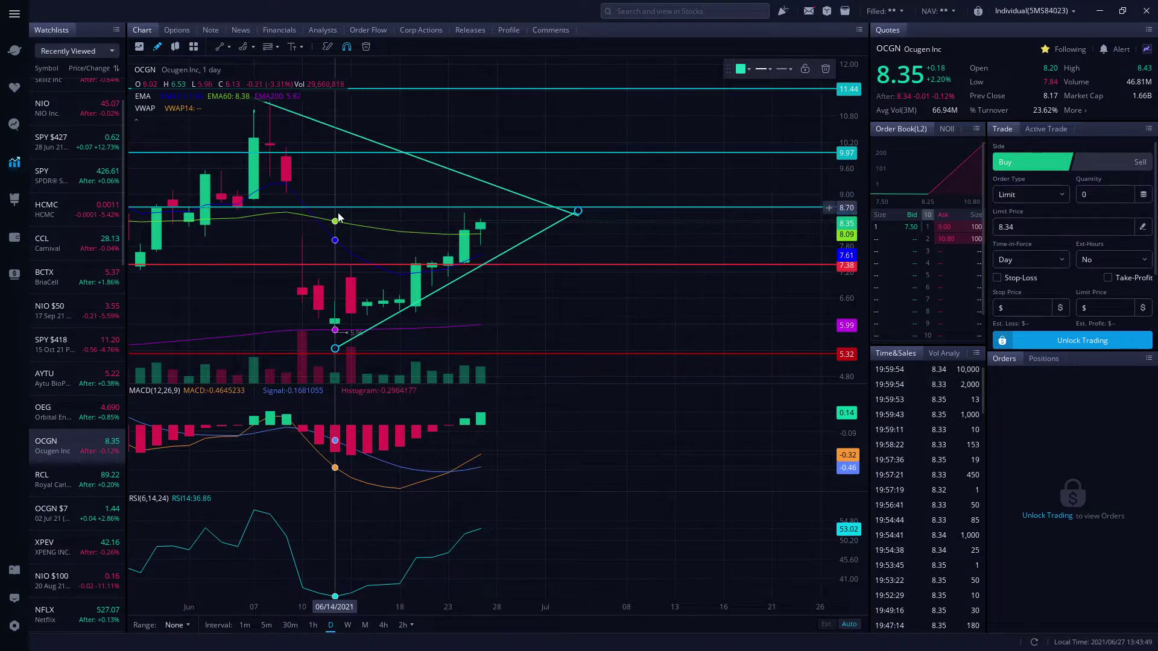
scroll(259, 232, "up", 3)
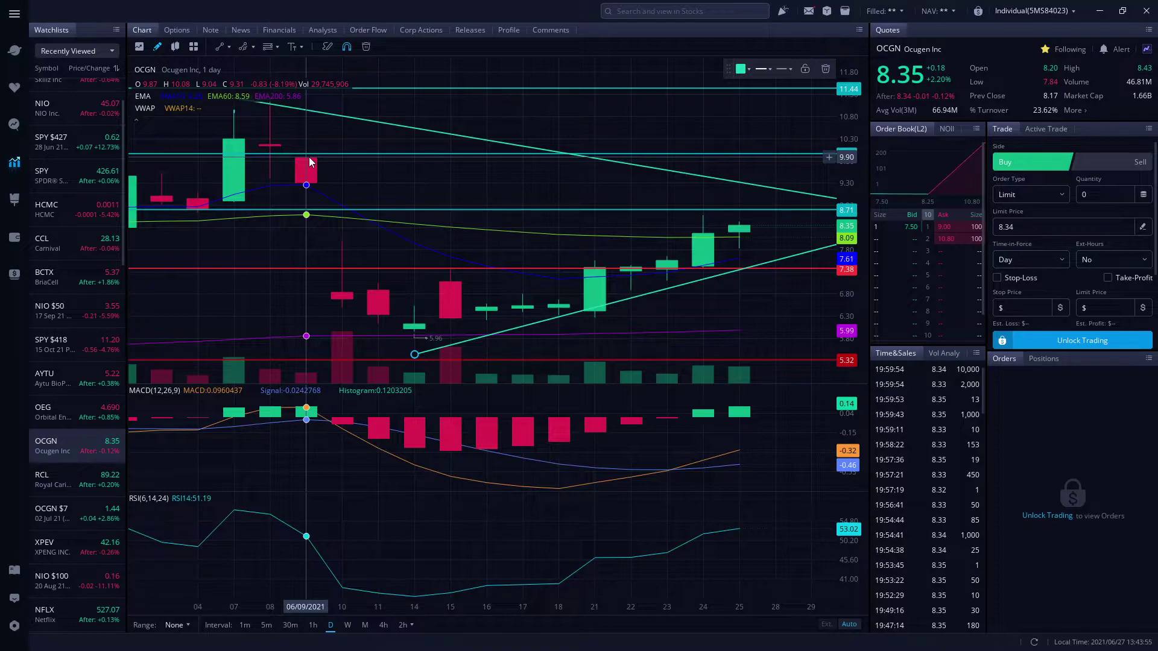
scroll(617, 247, "down", 4)
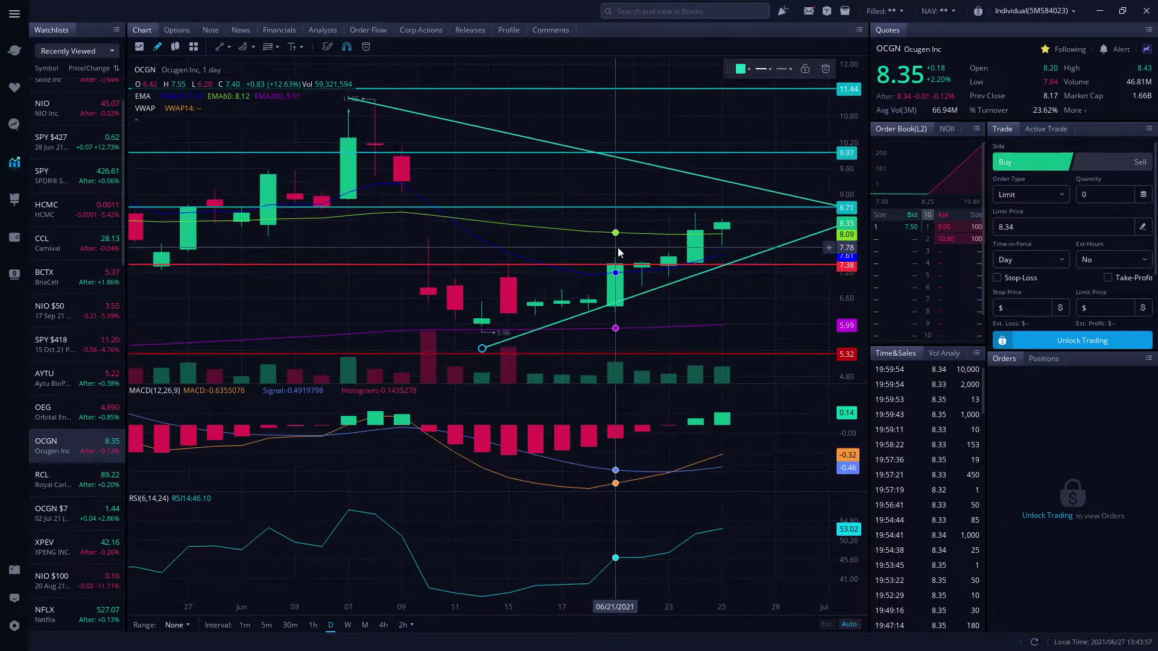
scroll(574, 240, "down", 3)
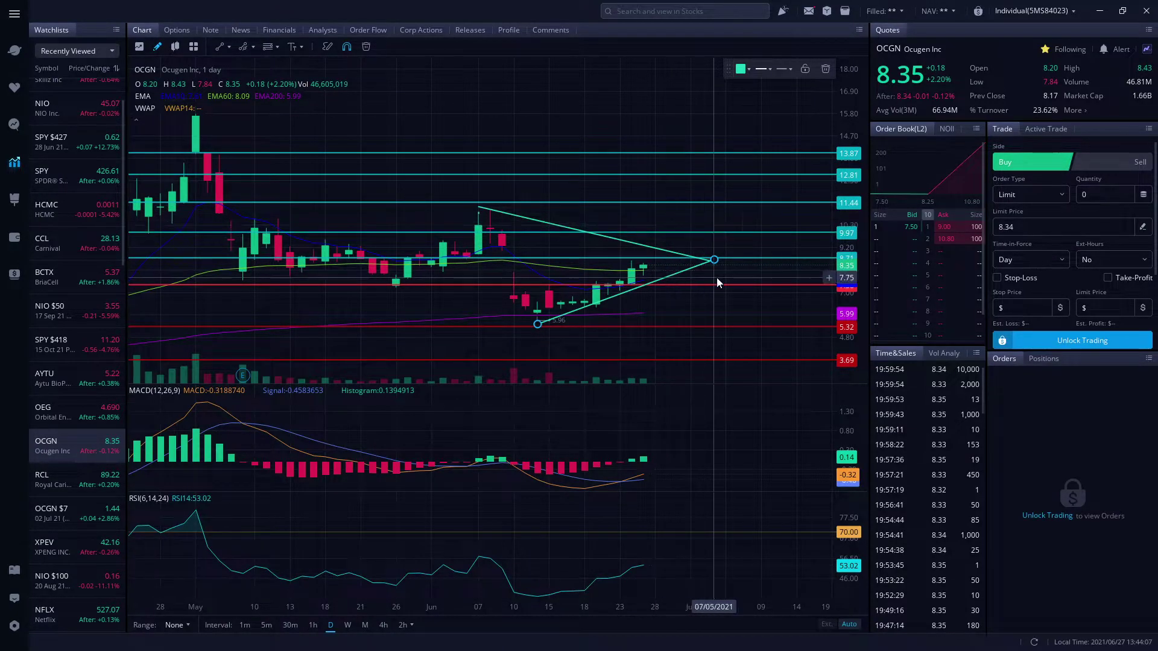
scroll(667, 282, "down", 2)
scroll(667, 283, "down", 2)
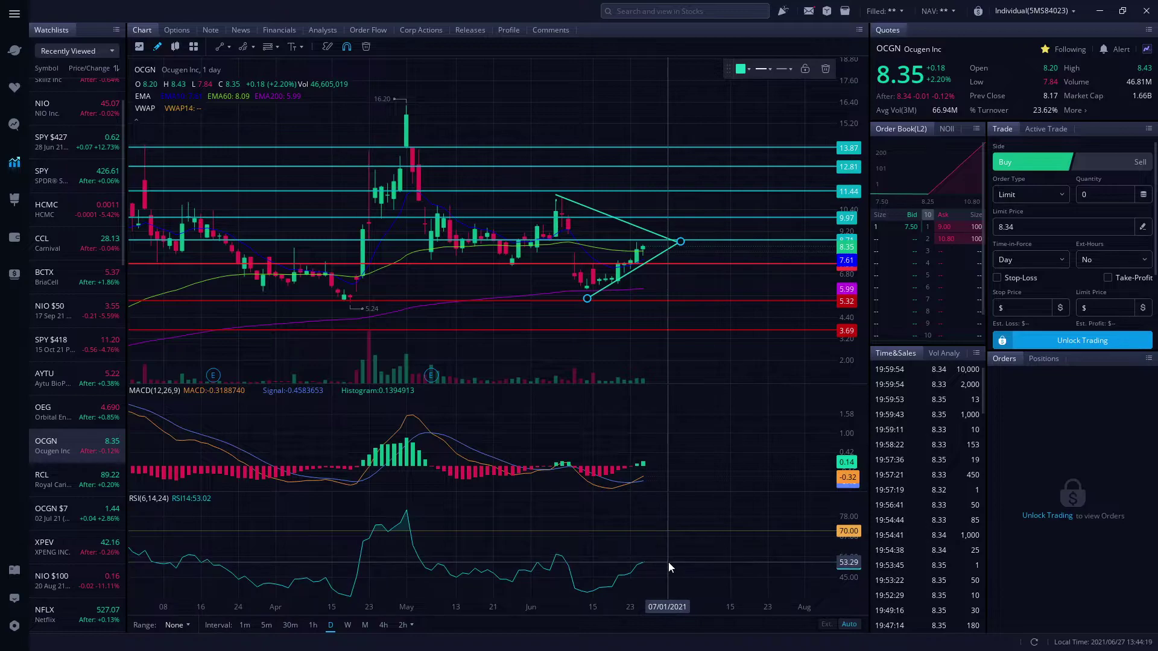
scroll(657, 529, "up", 5)
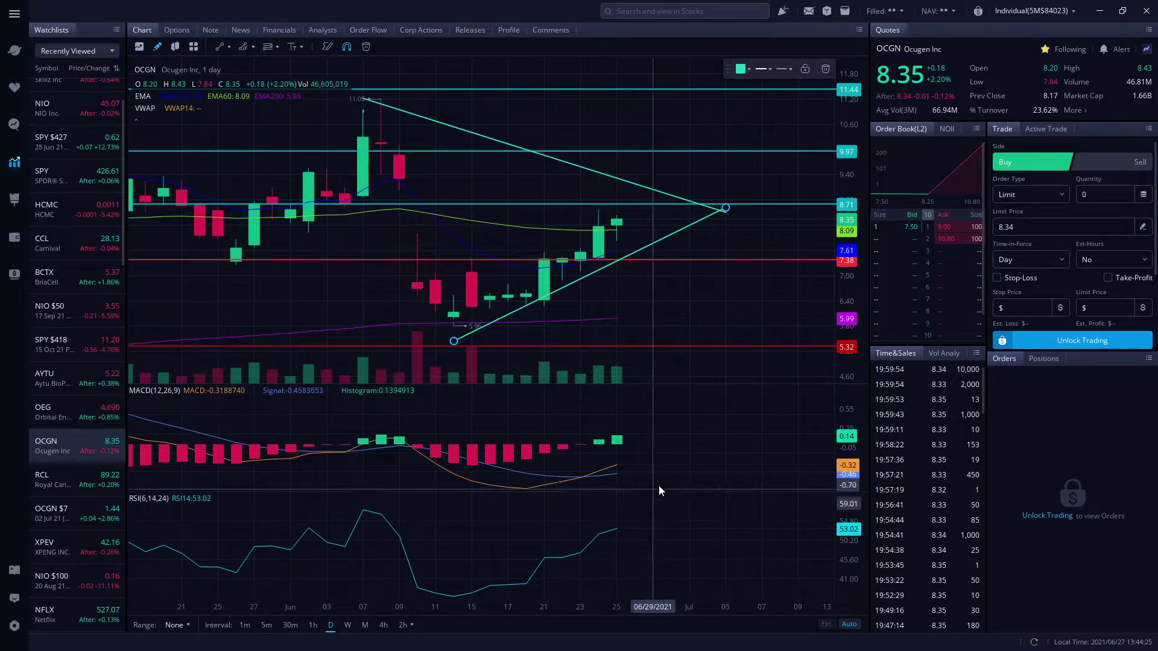
scroll(682, 219, "down", 3)
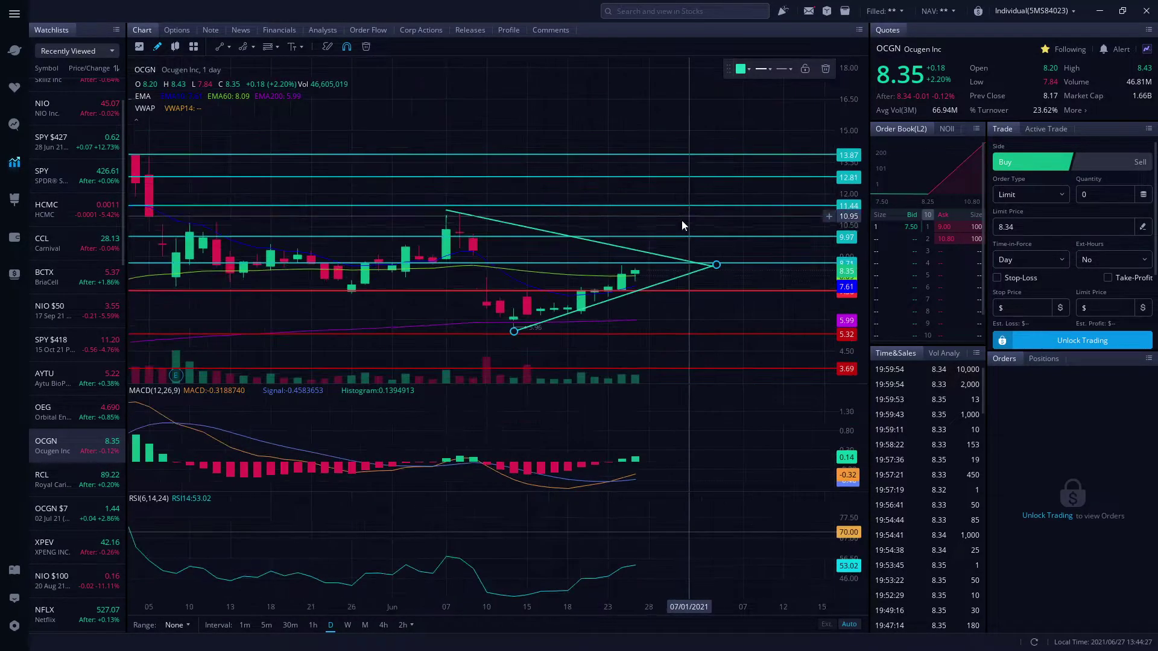
scroll(554, 349, "down", 2)
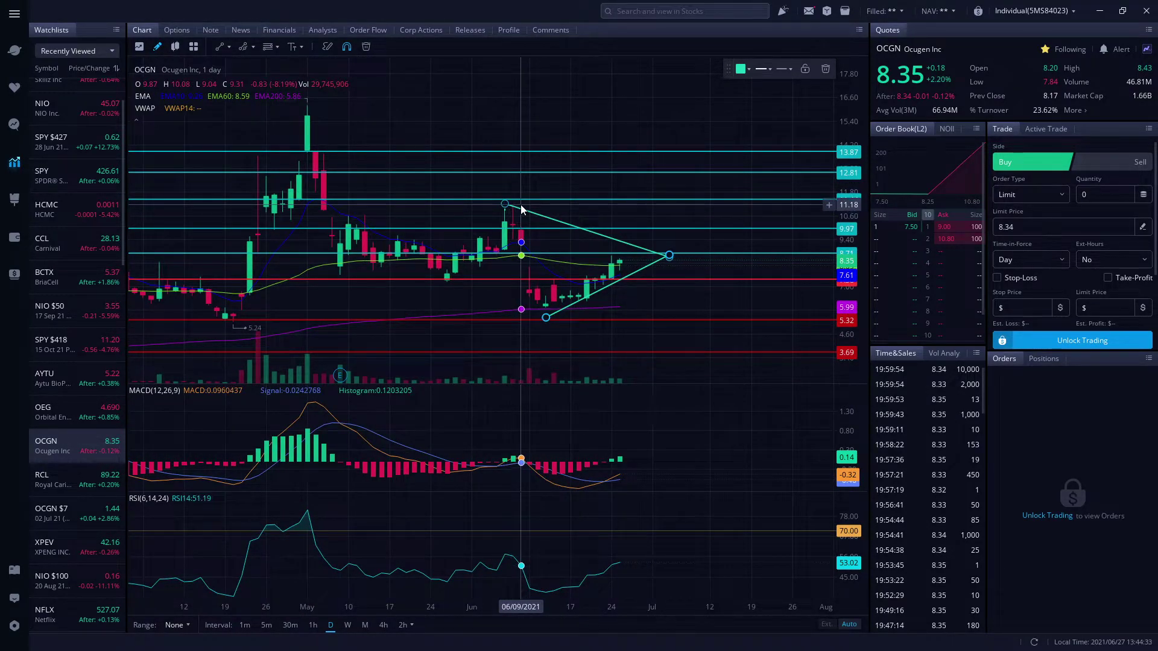
scroll(516, 241, "down", 2)
scroll(516, 242, "down", 2)
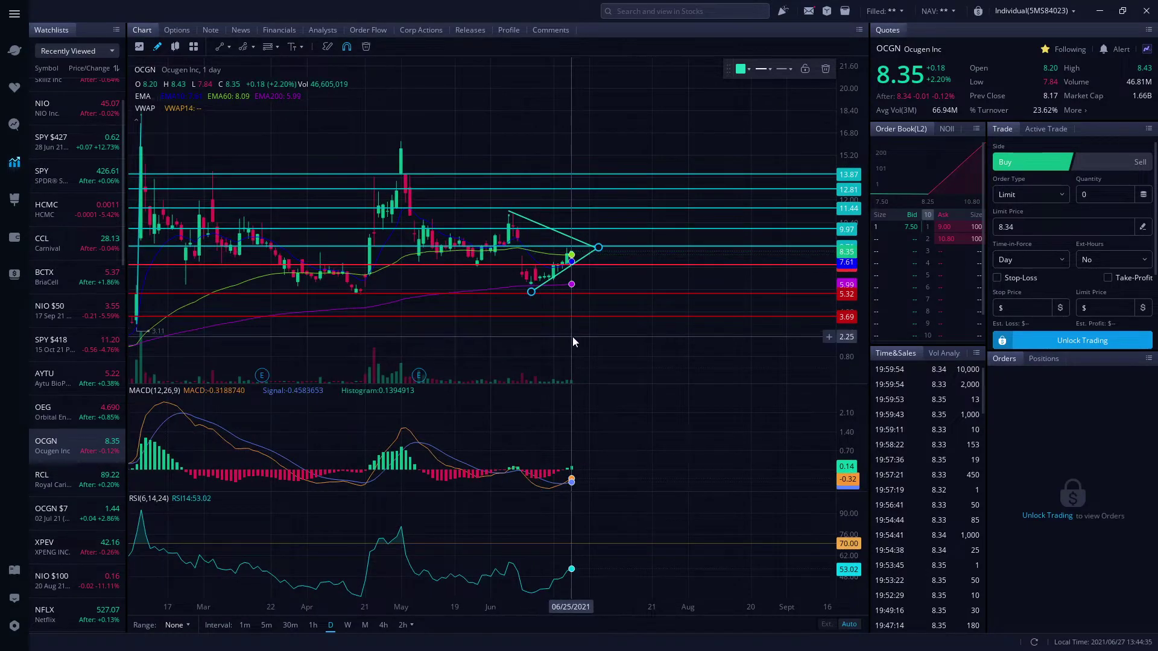
left_click_drag(573, 337, 672, 344)
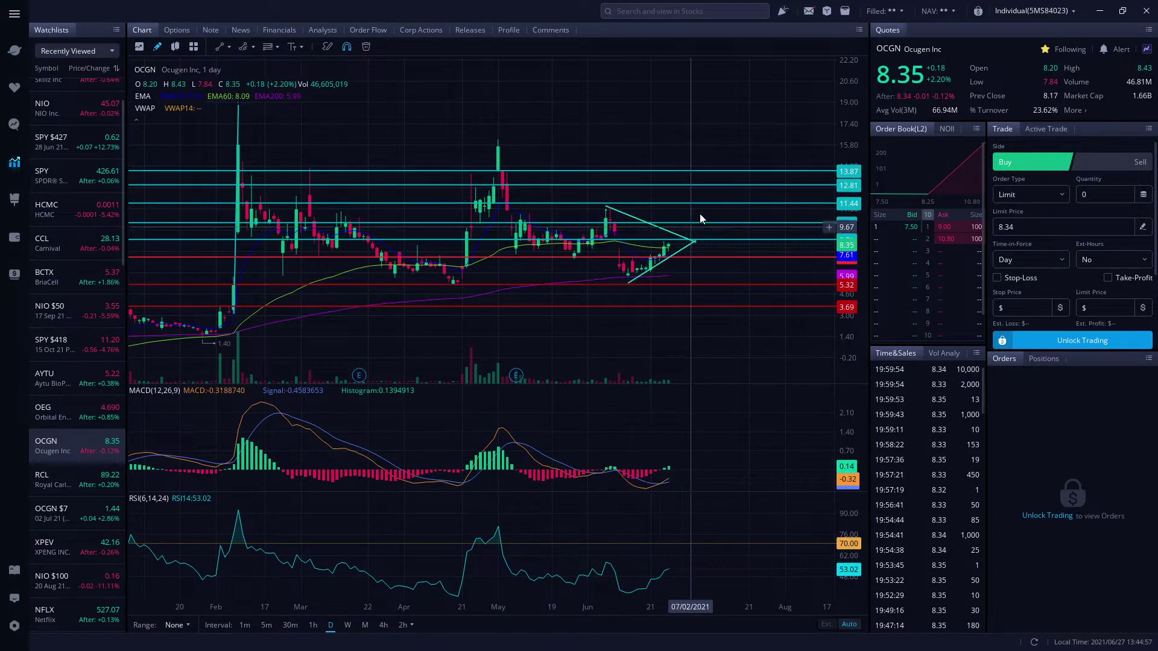
scroll(809, 248, "up", 3)
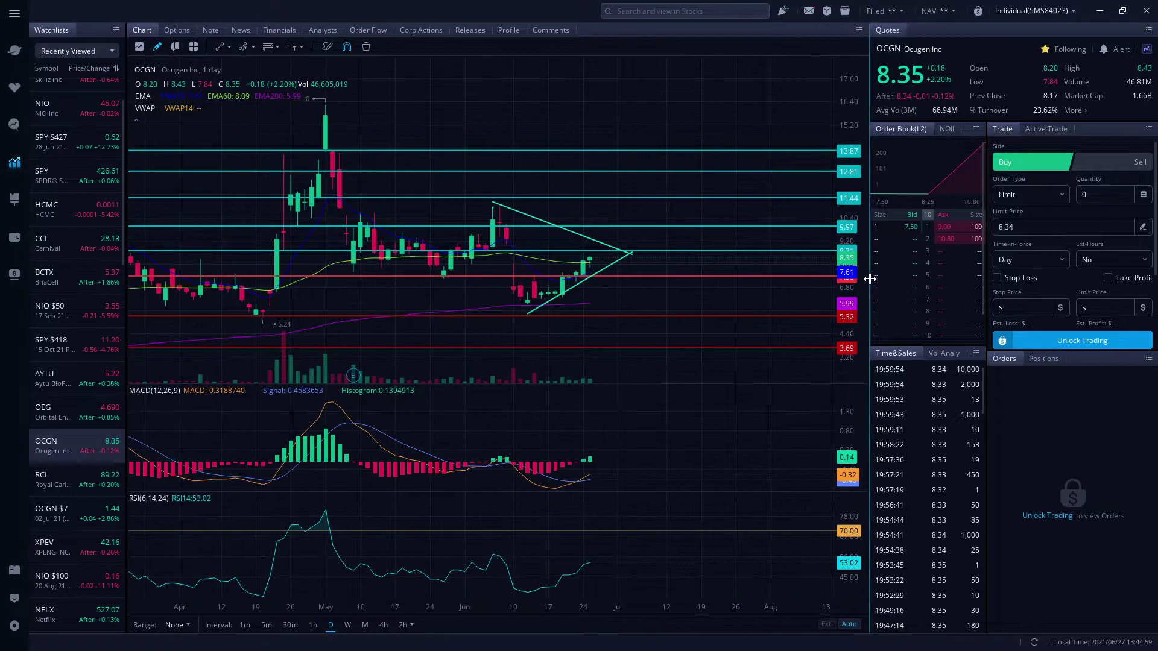
scroll(816, 263, "up", 4)
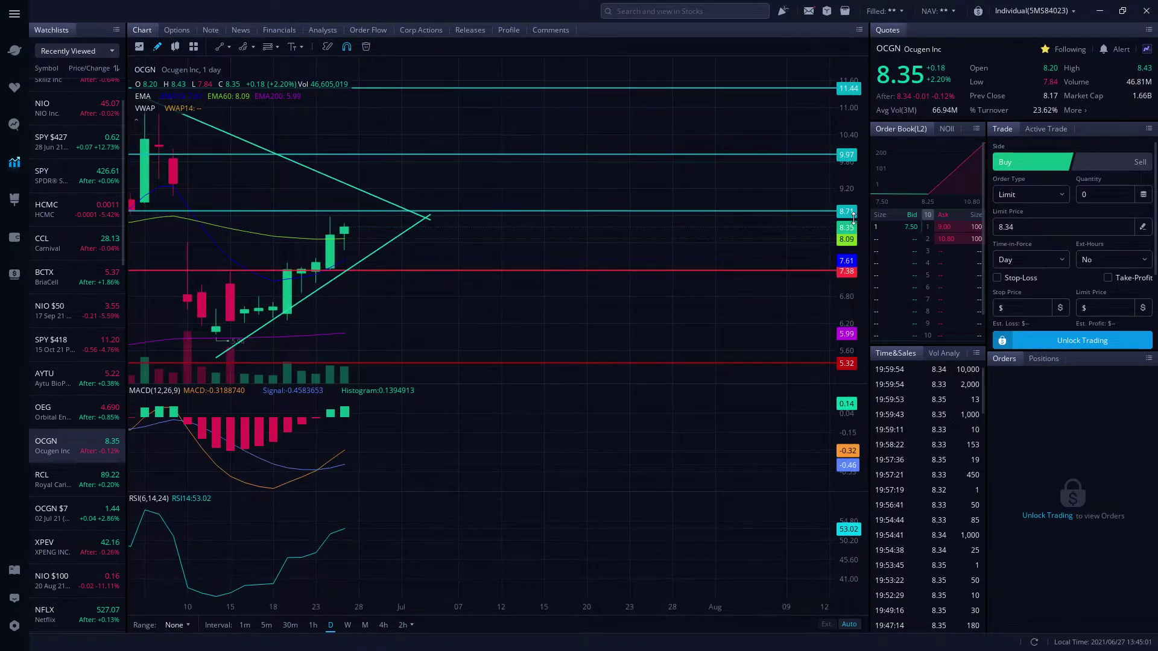
scroll(832, 161, "down", 2)
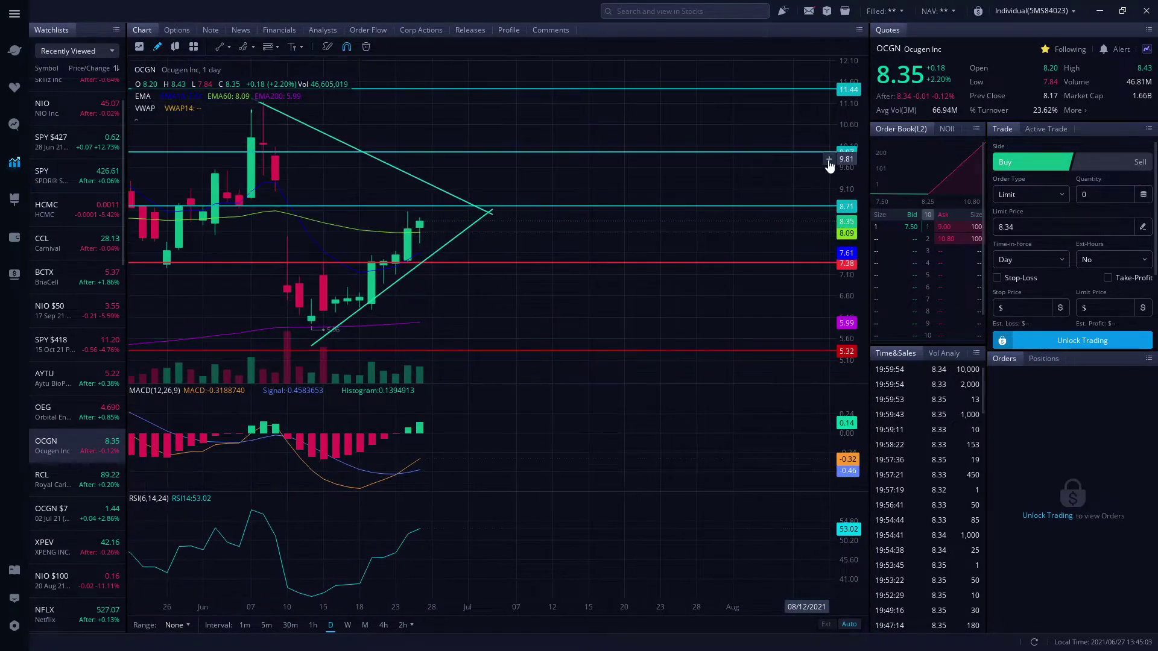
scroll(829, 165, "down", 2)
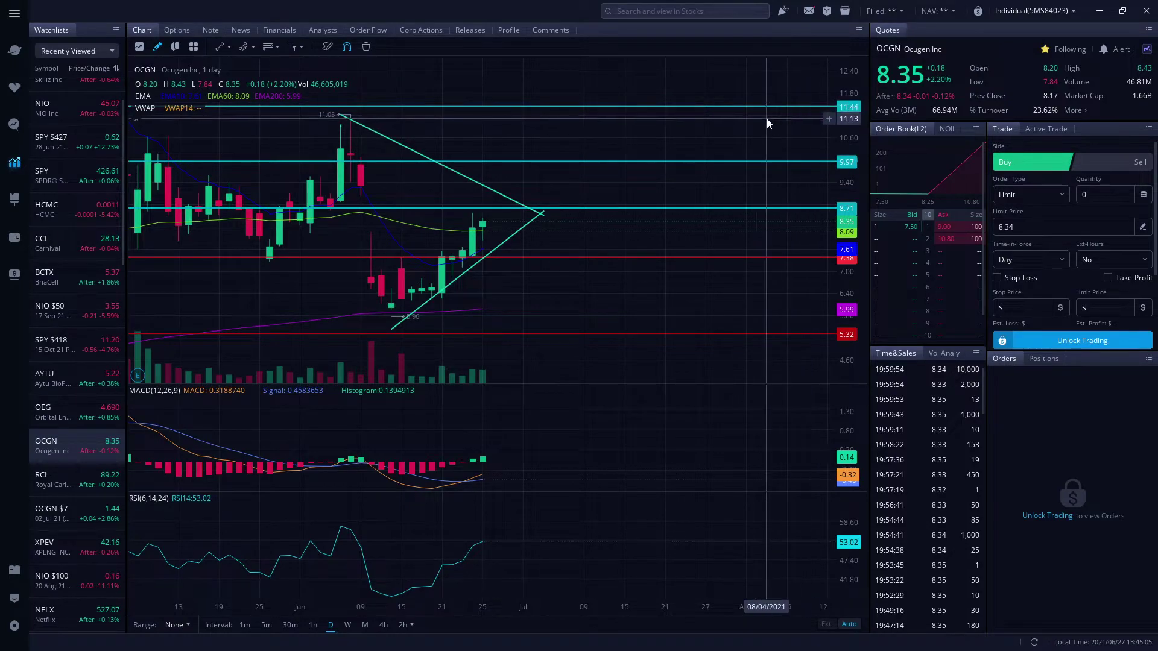
scroll(763, 113, "down", 2)
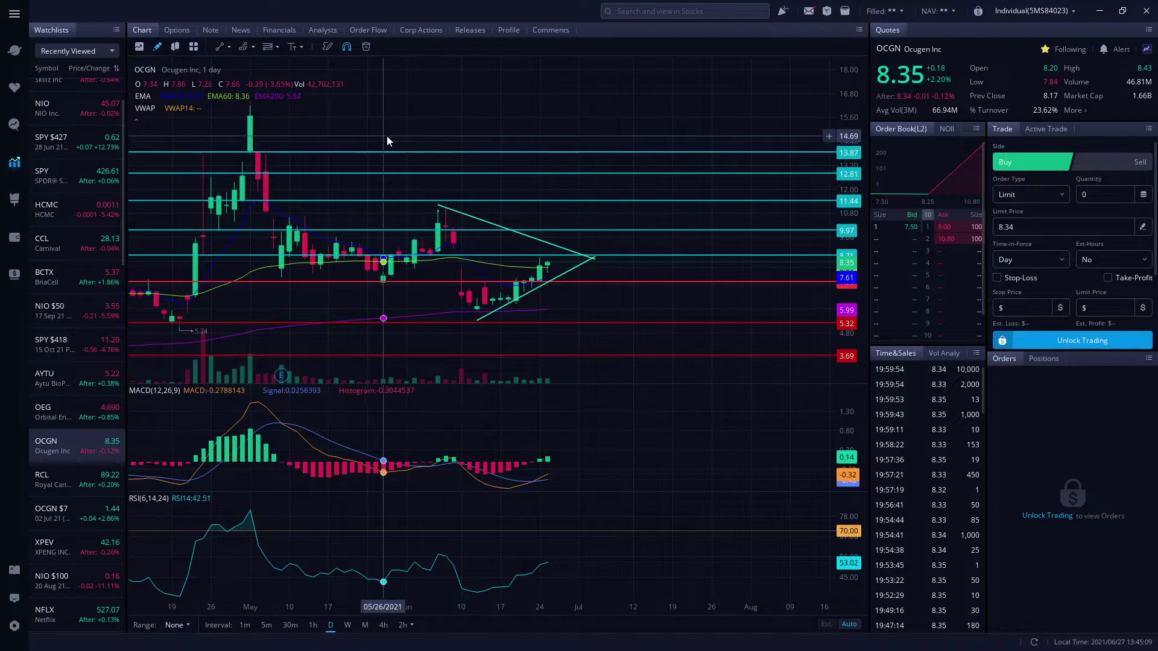
scroll(529, 229, "down", 2)
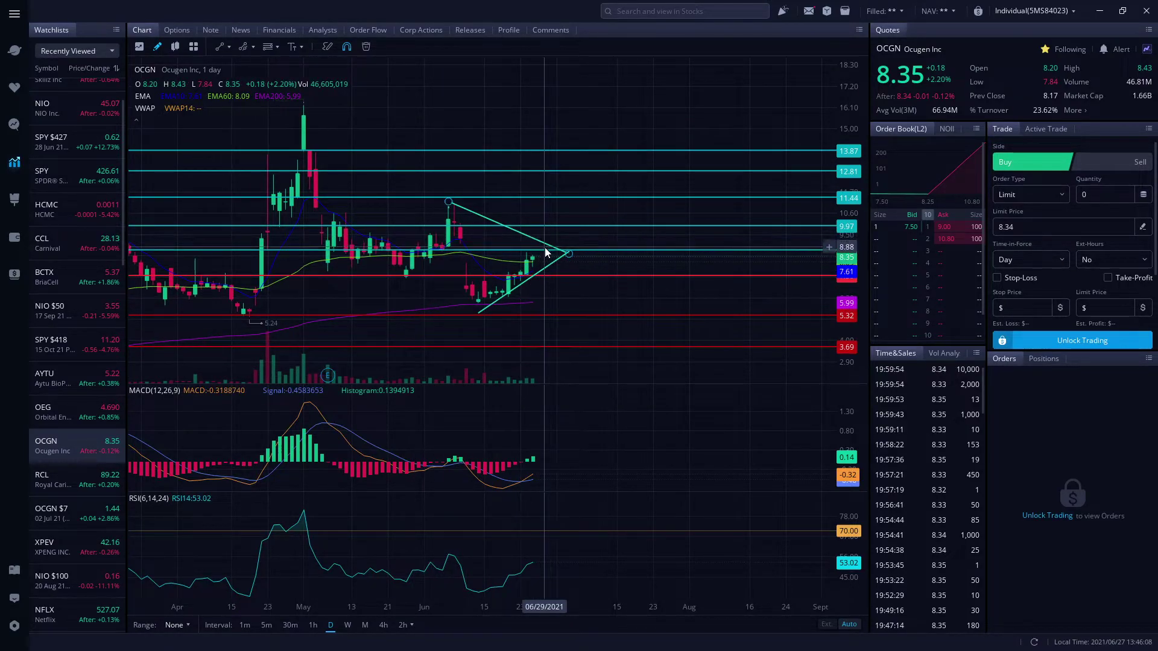
scroll(576, 243, "up", 3)
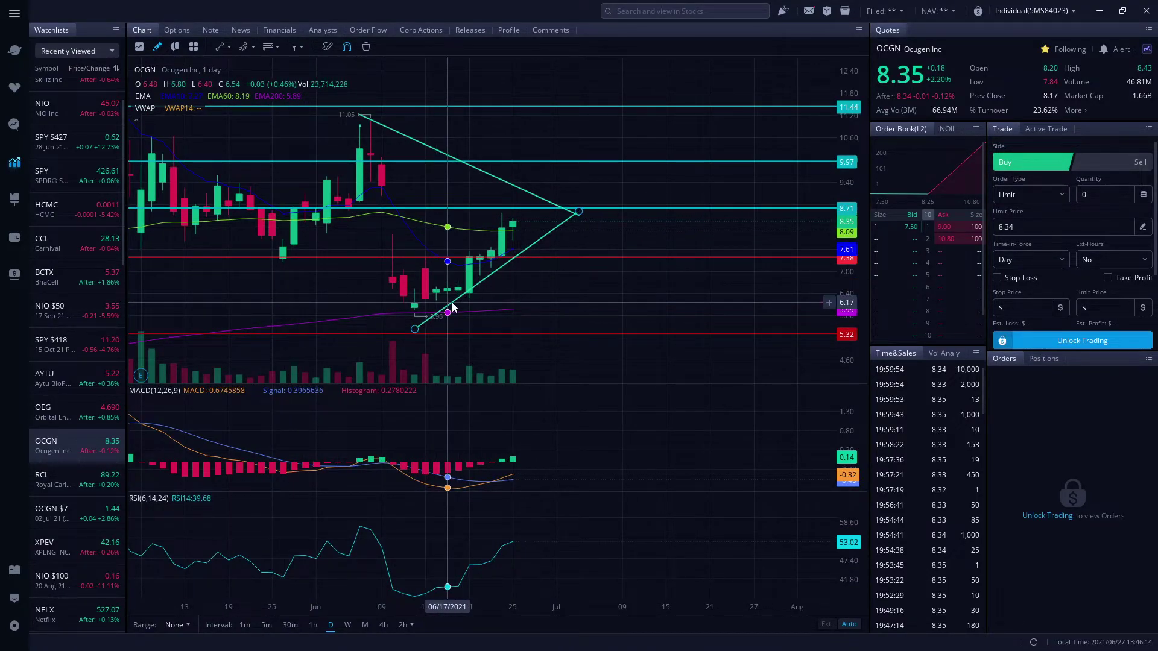
scroll(442, 313, "up", 2)
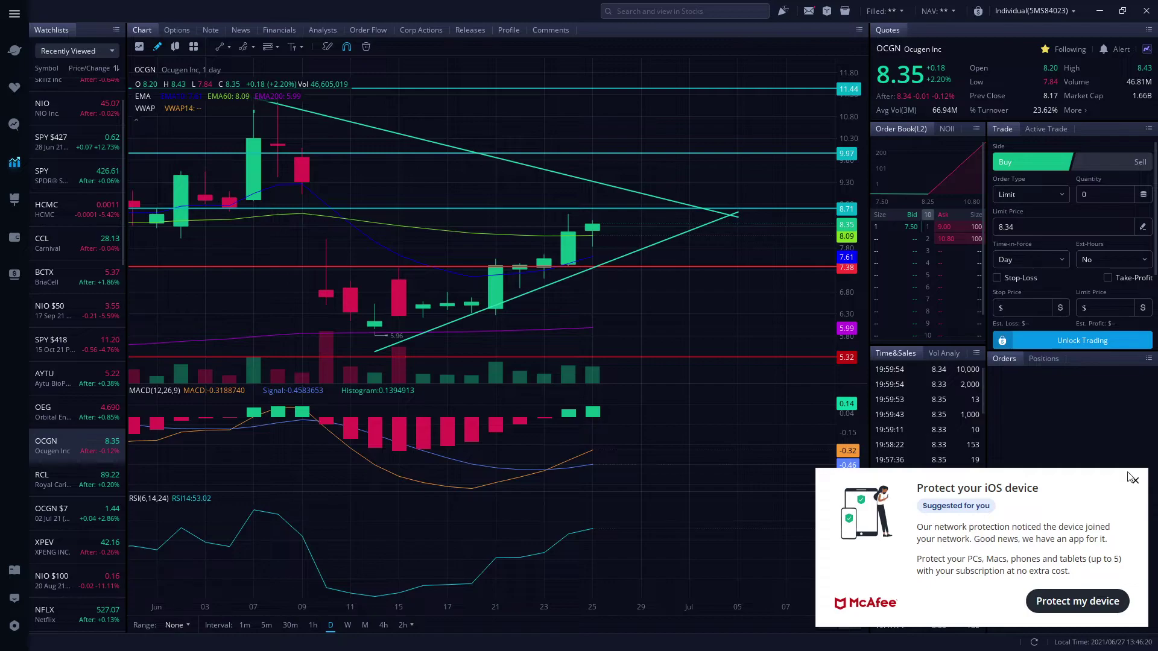
left_click(1135, 481)
scroll(584, 244, "up", 3)
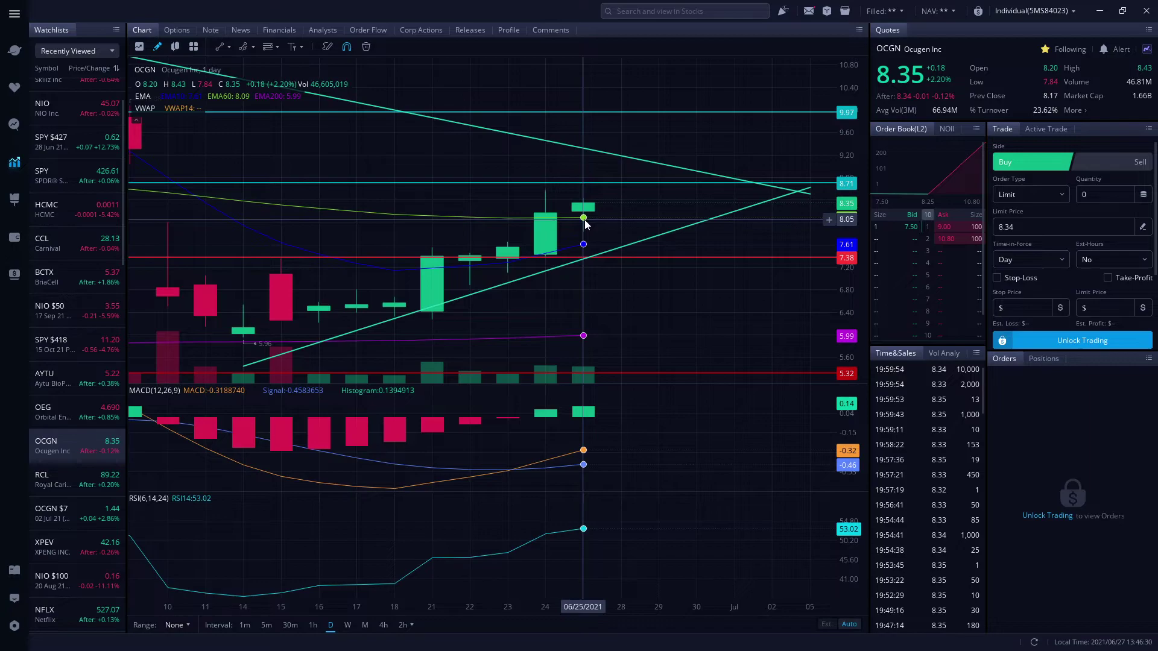
scroll(584, 222, "down", 5)
scroll(575, 242, "down", 4)
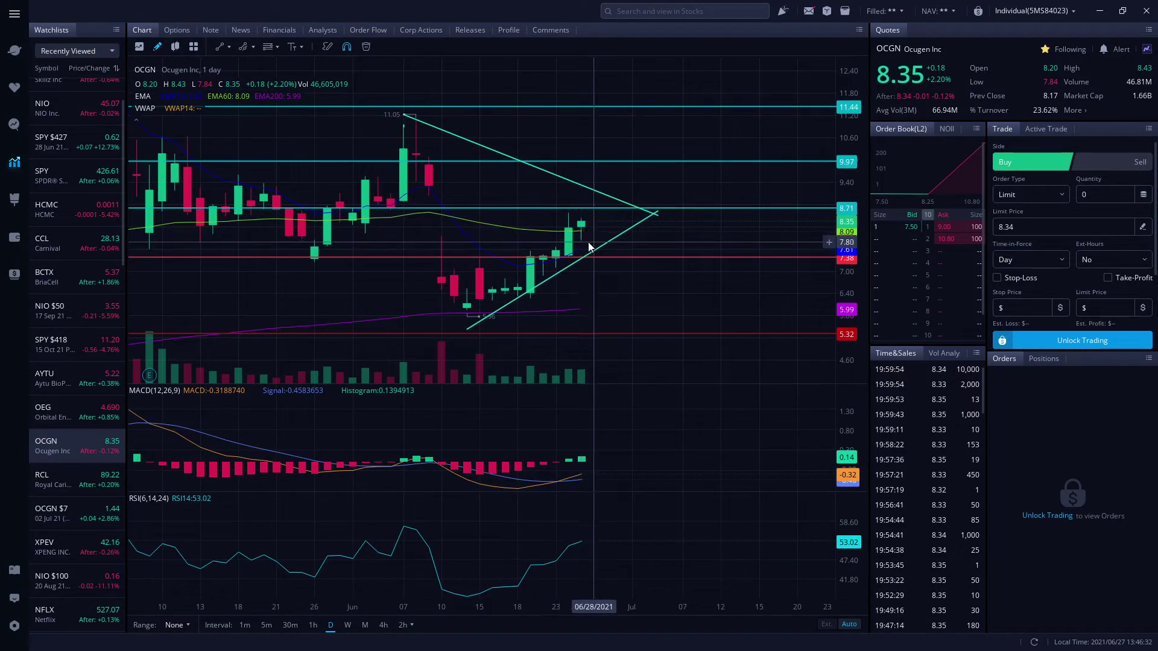